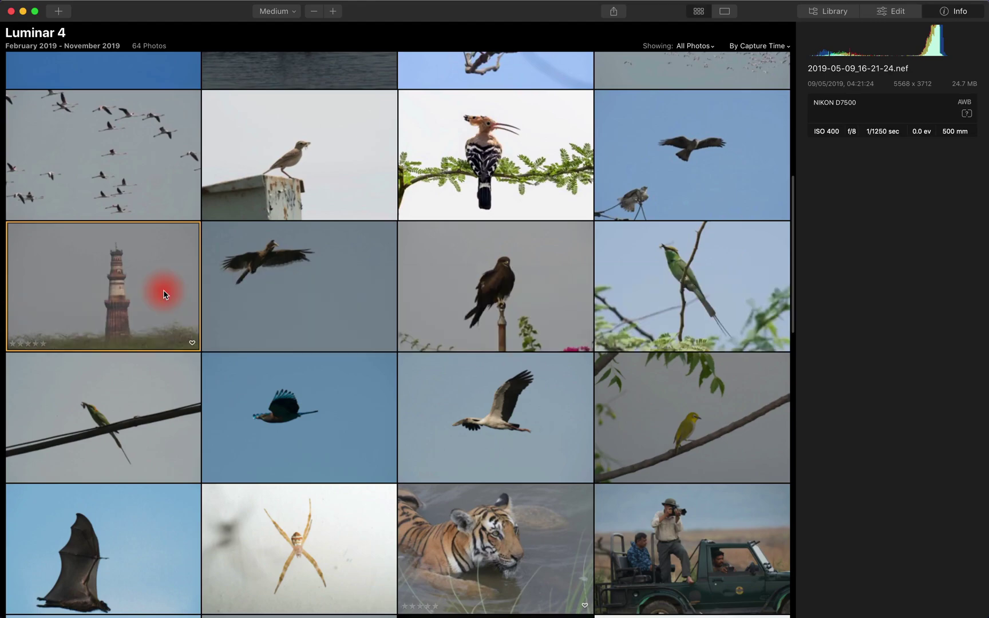
- Select the lighthouse photo 16-21-23 in the Lightroom grid, dismissing its context menu
double_click(164, 295)
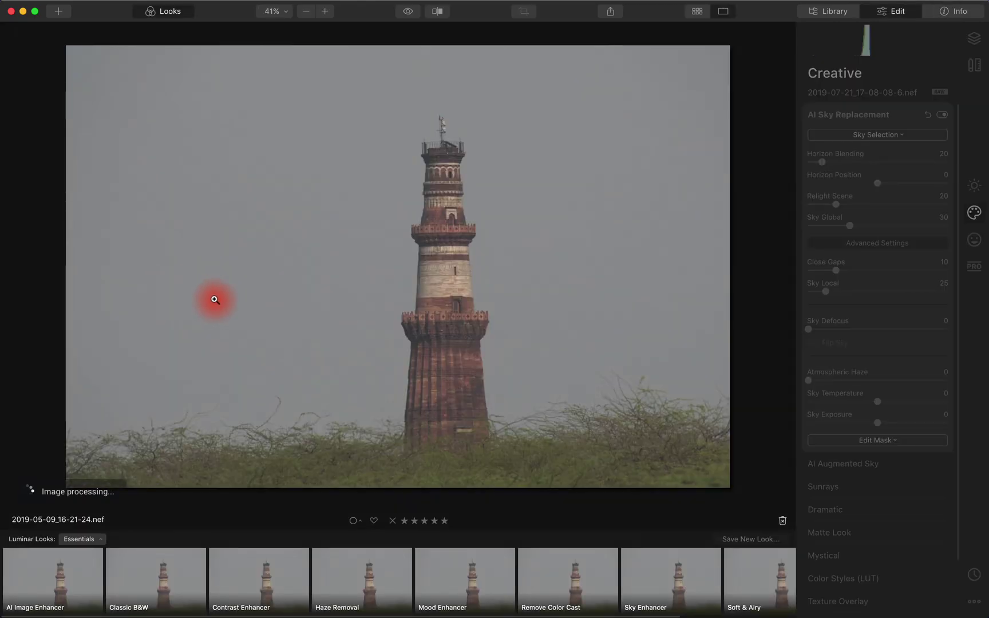
double_click(424, 299)
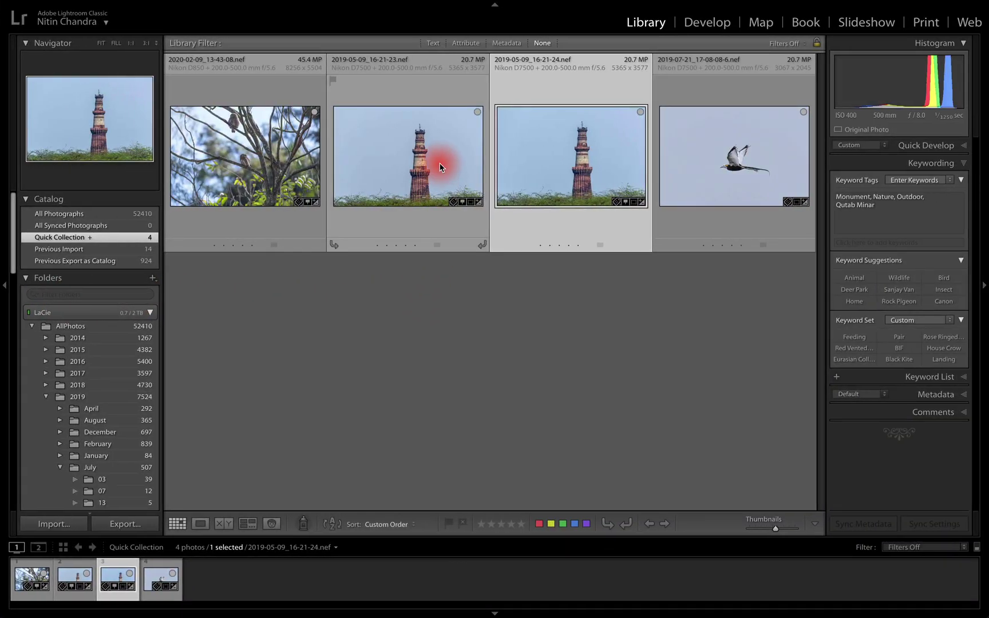
left_click(440, 167)
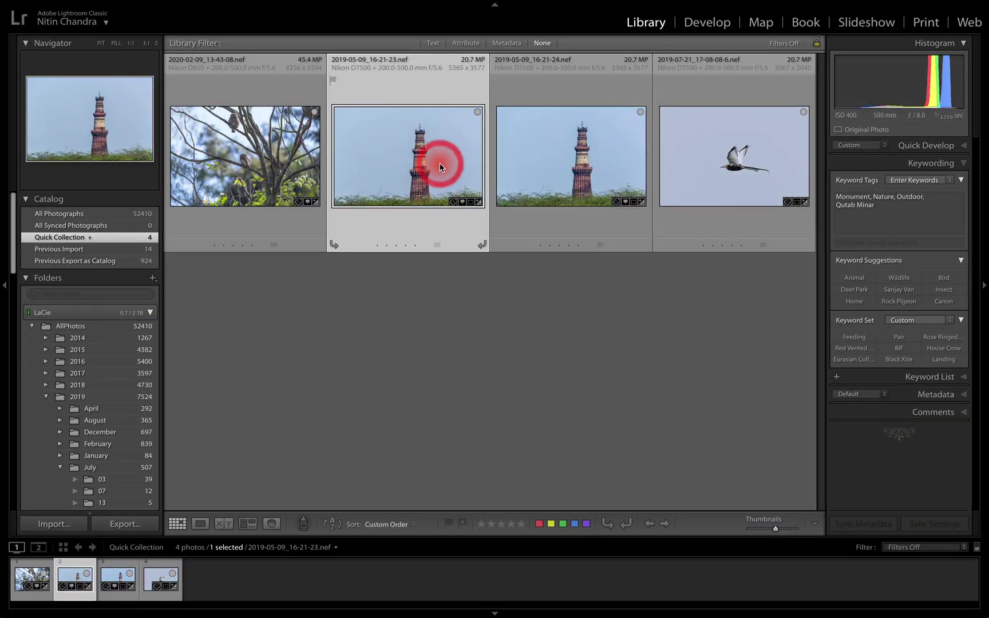
right_click(440, 167)
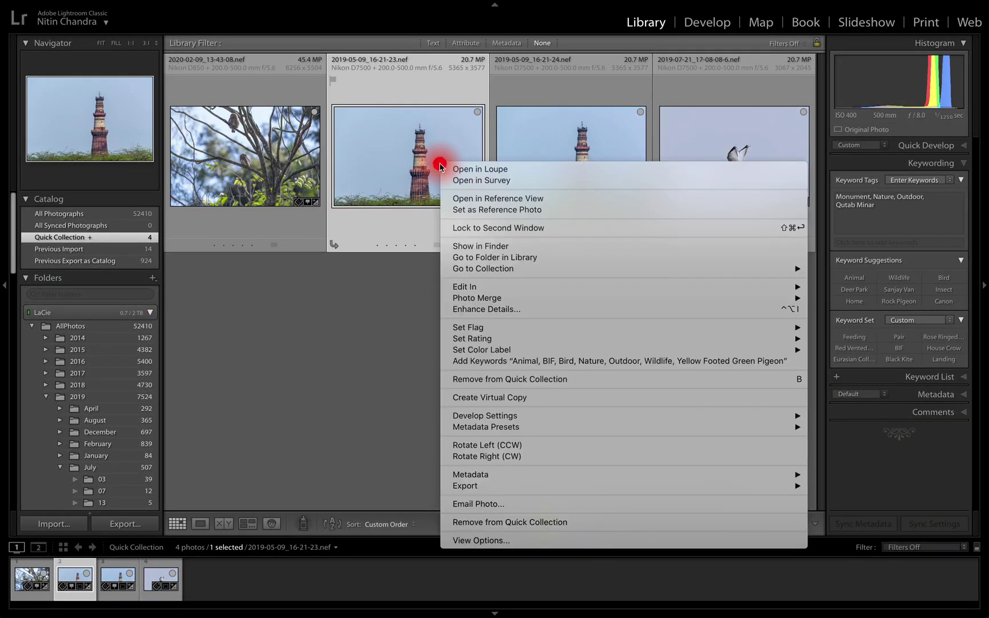
left_click(406, 236)
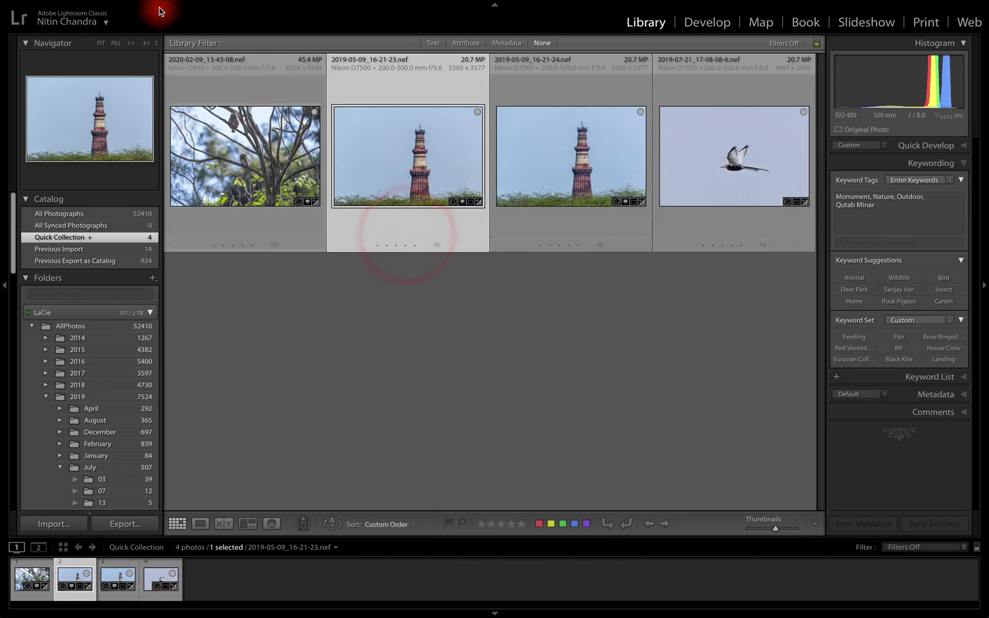
- Send the lighthouse photo 2019-05-09_16-21-23.nef to Luminar 4 via File > Plug-in Extras
left_click(742, 161)
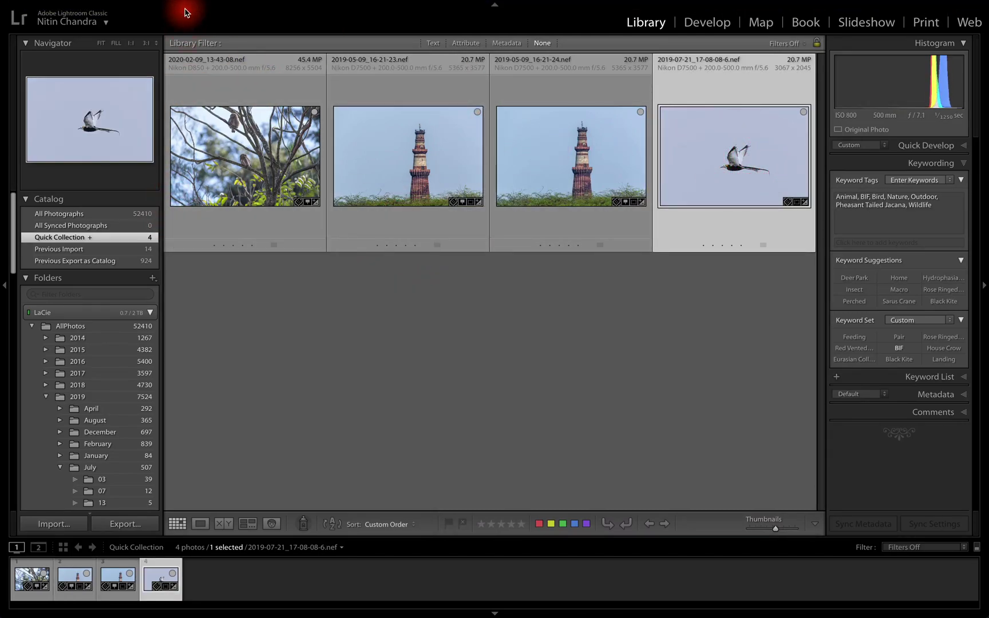
mouse_move(174, 5)
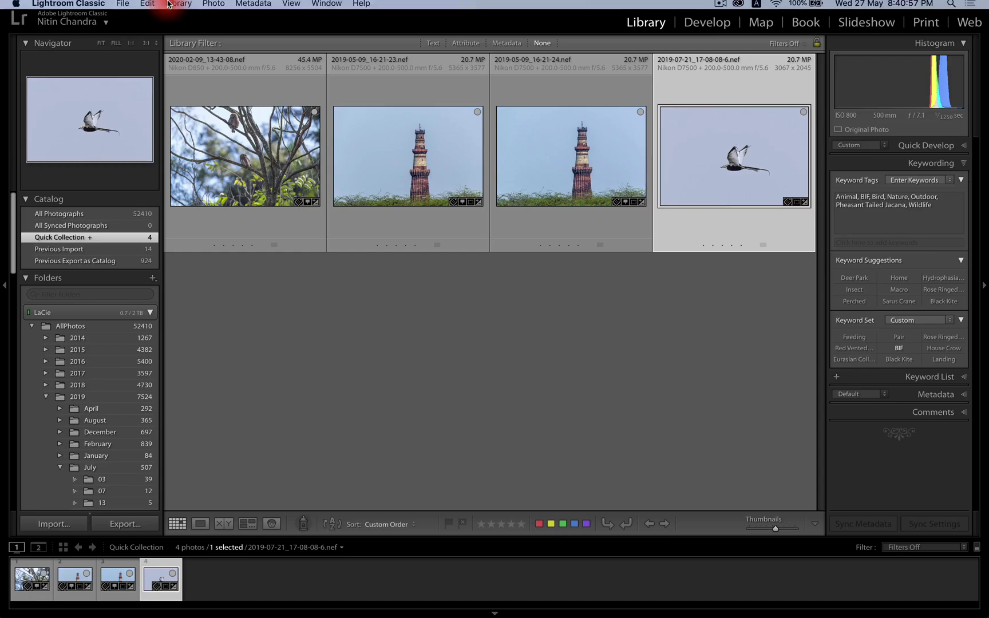
left_click(130, 9)
left_click(408, 180)
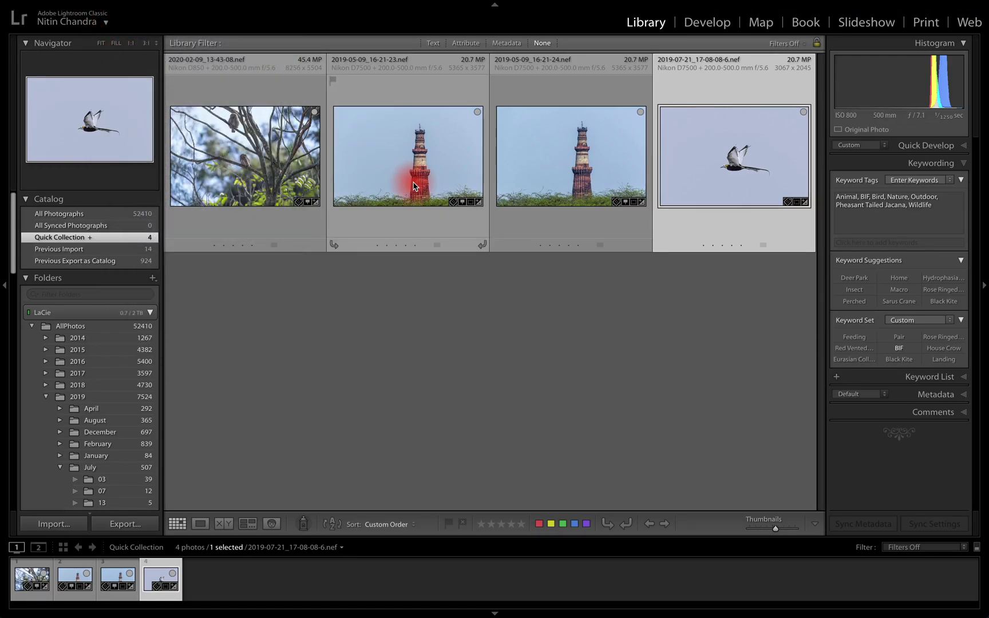
mouse_move(177, 6)
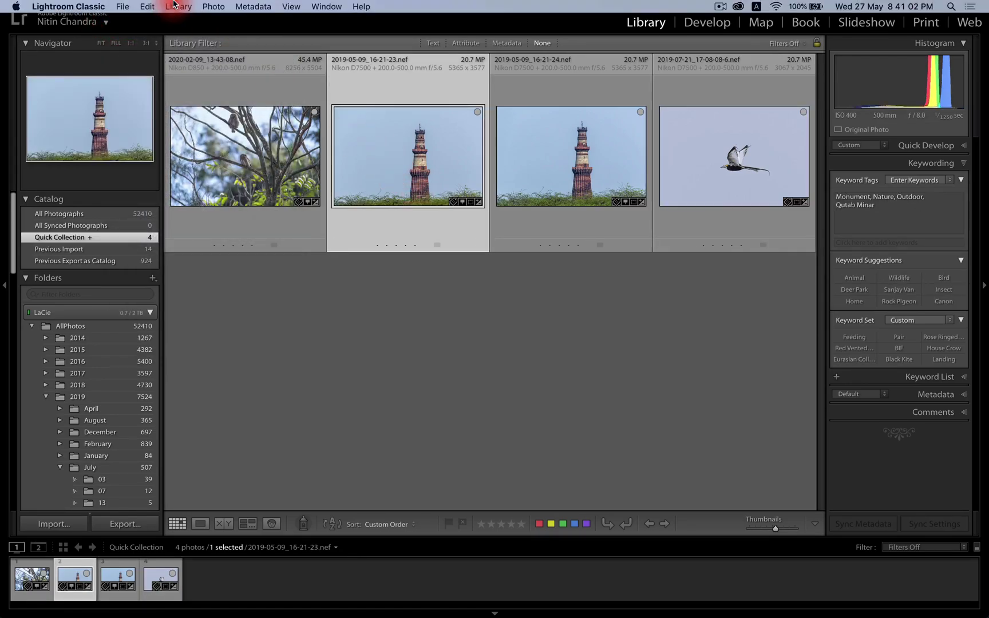
left_click(124, 7)
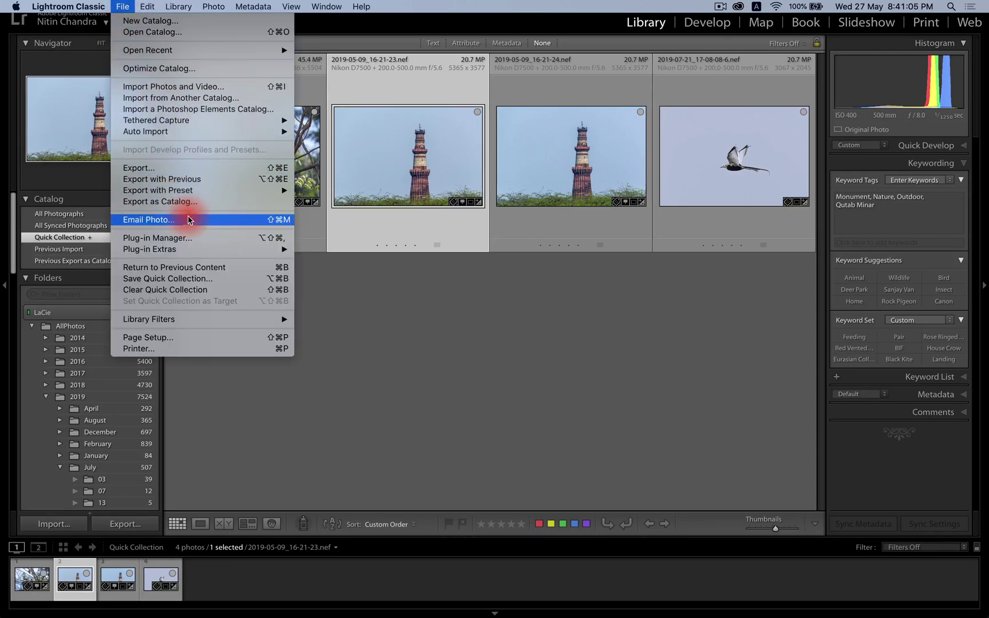
mouse_move(194, 250)
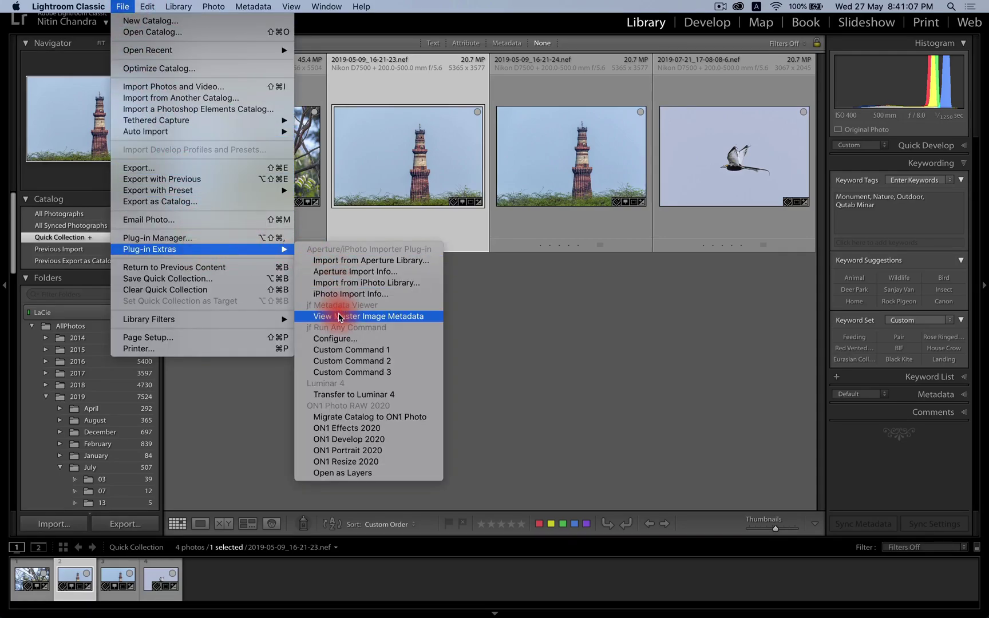
left_click(344, 395)
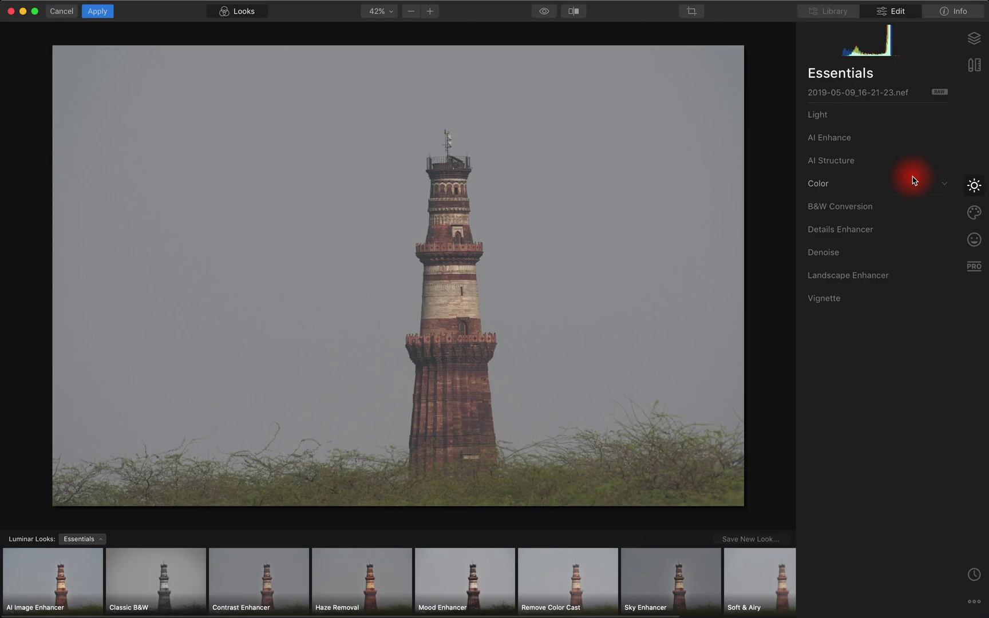
- Replace the lighthouse photo's grey sky with Blue Sky 6 in Creative > AI Sky Replacement
left_click(975, 212)
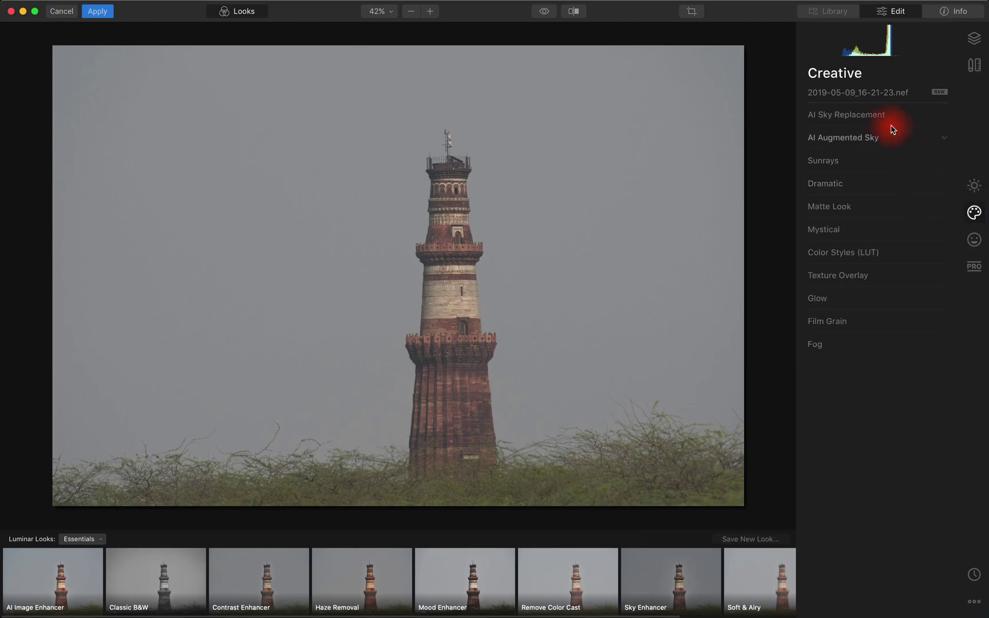
left_click(872, 114)
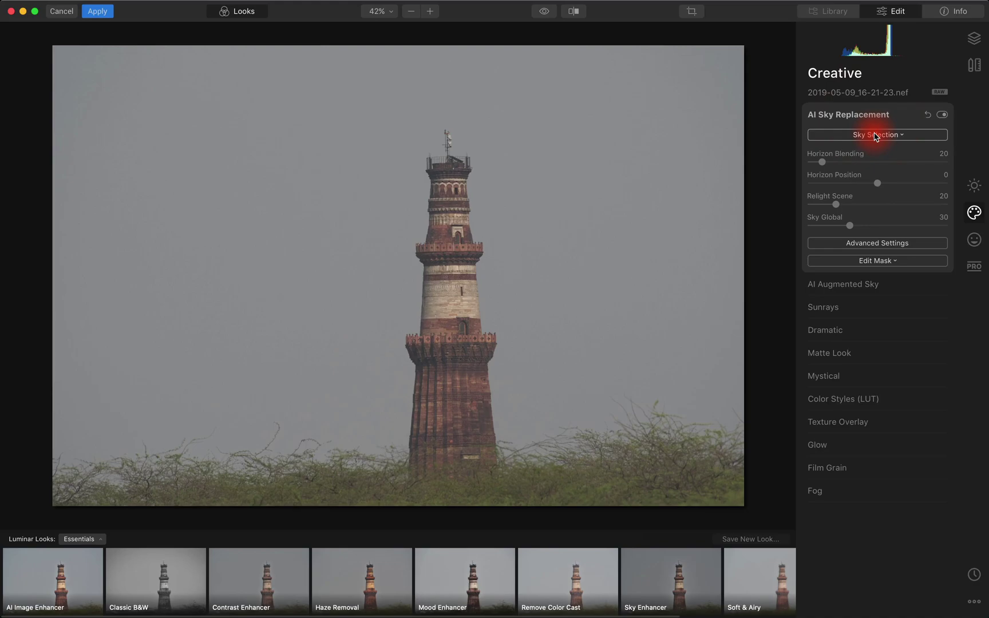
left_click(874, 135)
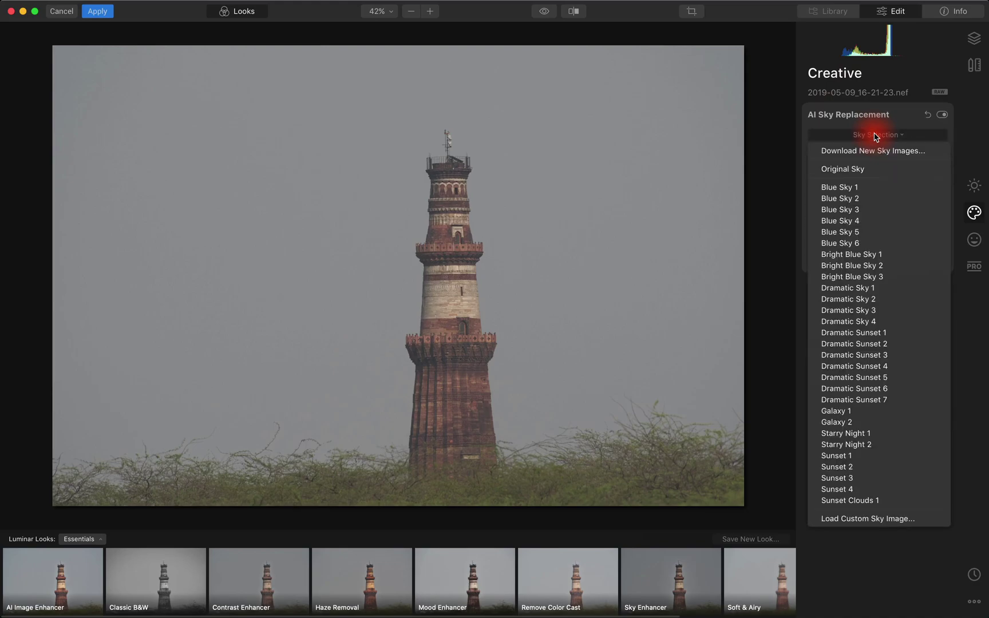
left_click(865, 243)
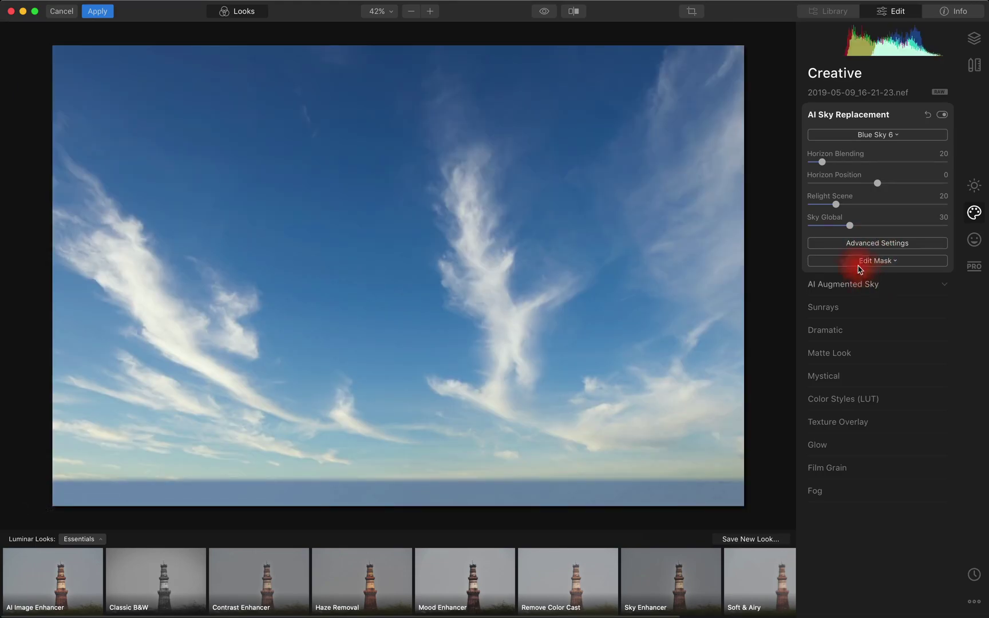
- Quit Luminar discarding changes, then cancel a single-photo DNG export of the lighthouse
left_click(61, 10)
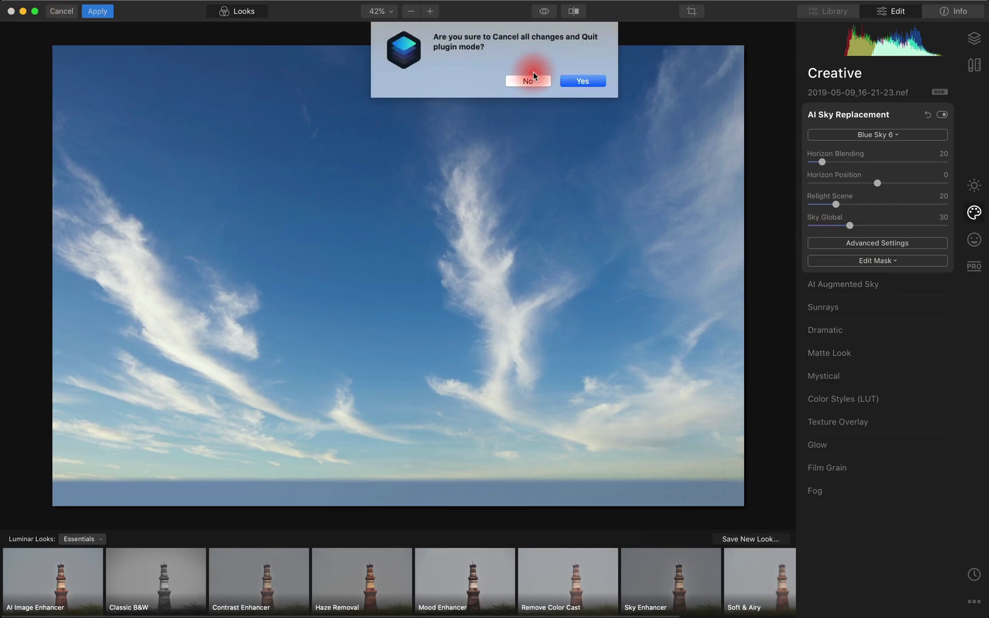
left_click(593, 79)
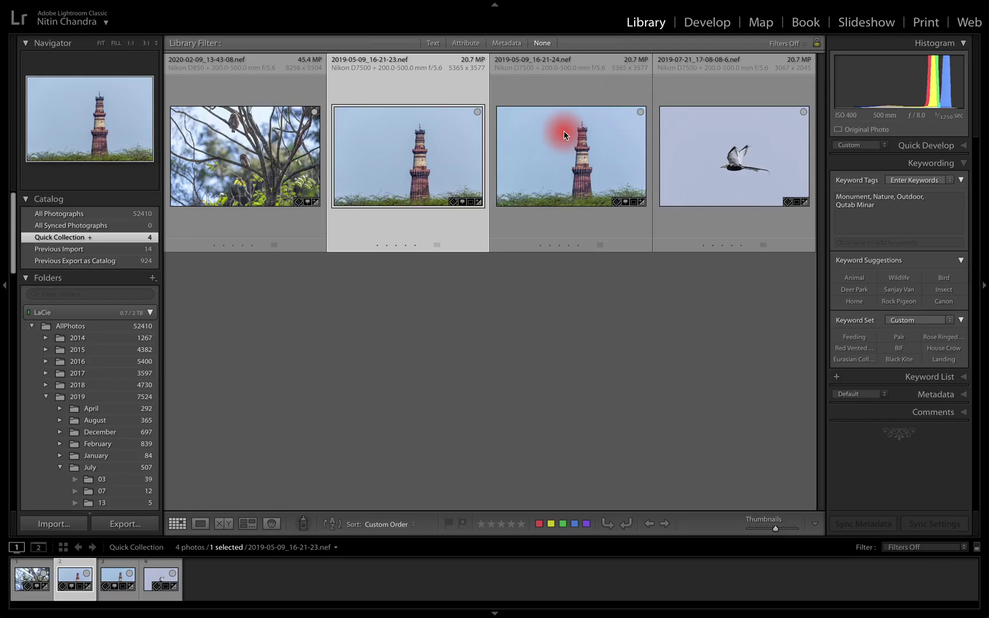
left_click(418, 167)
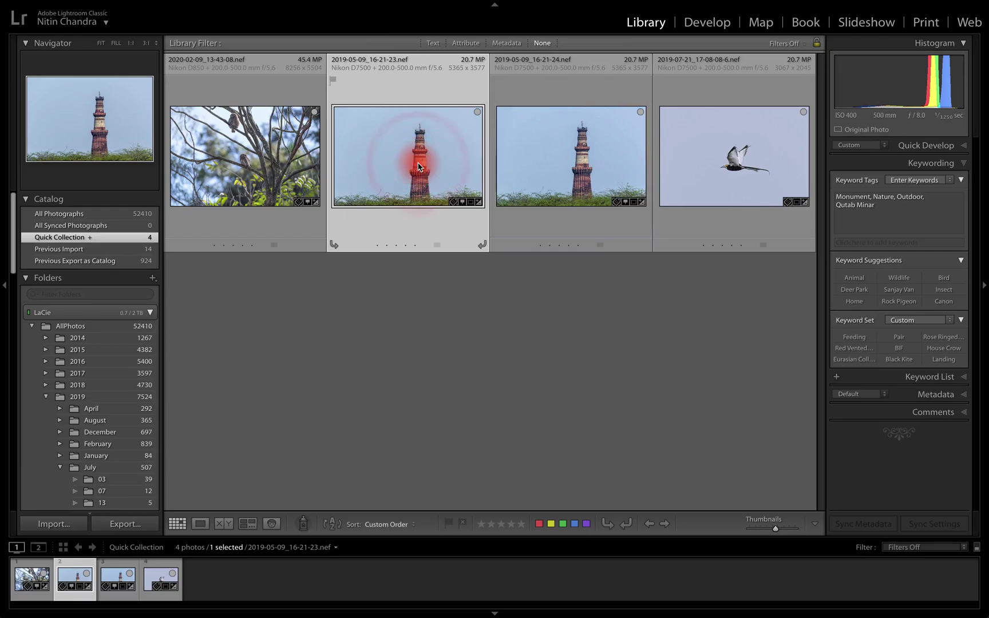
key("super+shift+e")
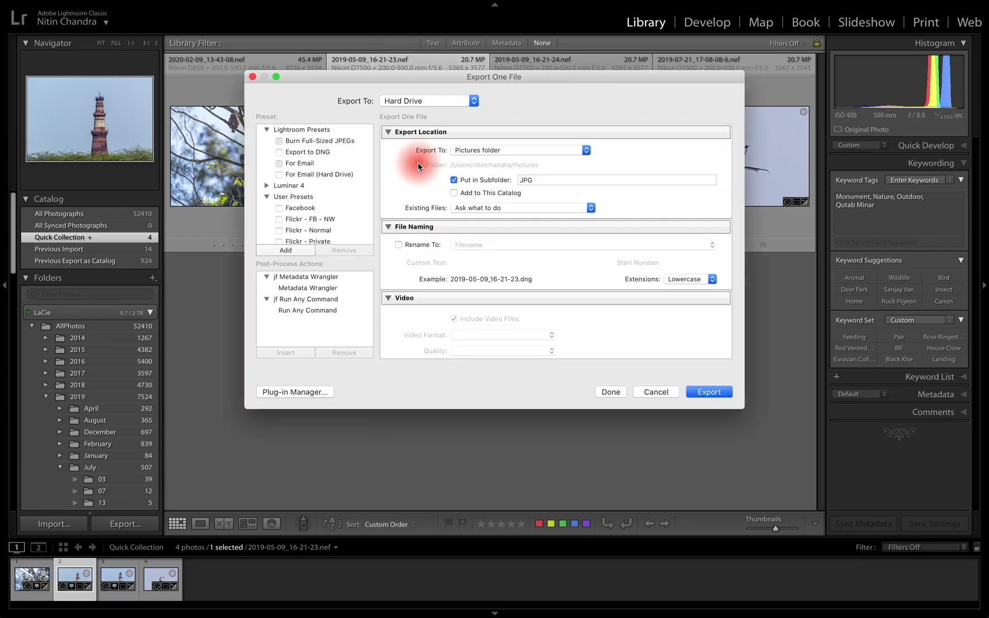
left_click(279, 152)
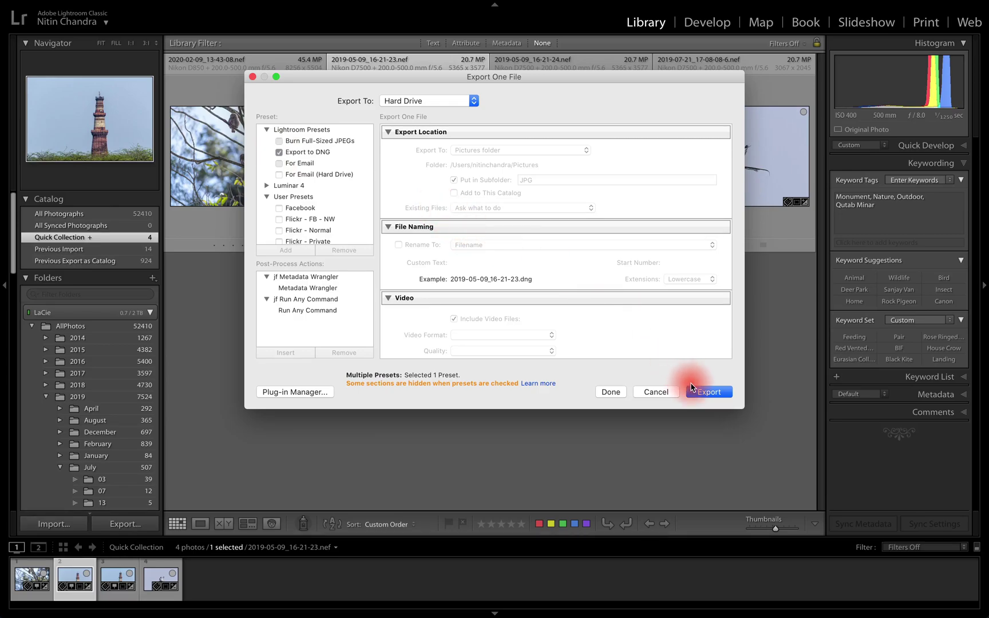
left_click(657, 393)
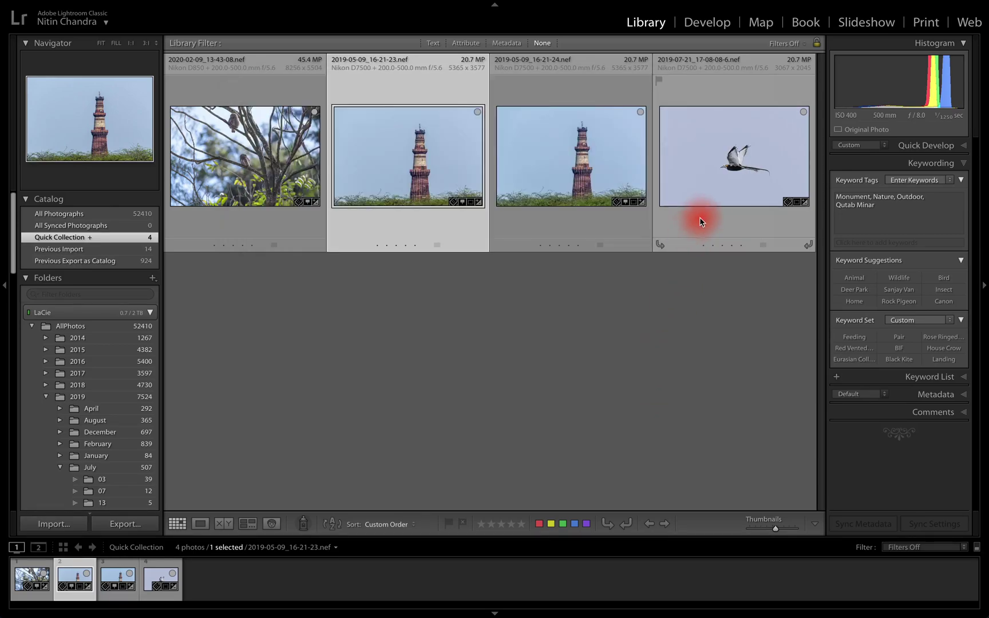
- Export the lighthouse and bird photos as DNG into a Pictures subfolder named JPG
left_click(721, 201, "ctrl")
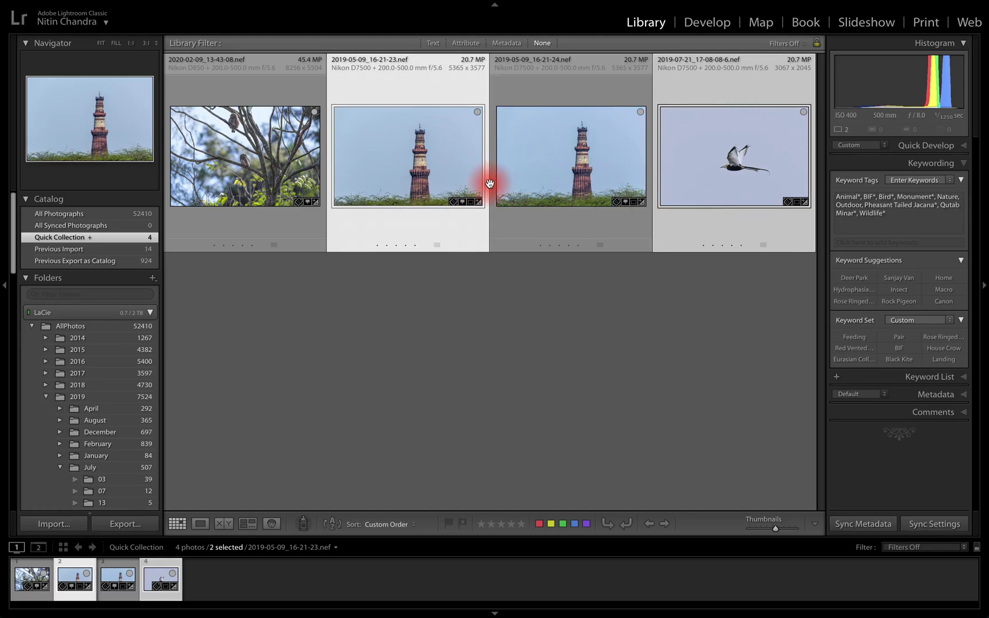
key("super+shift+e")
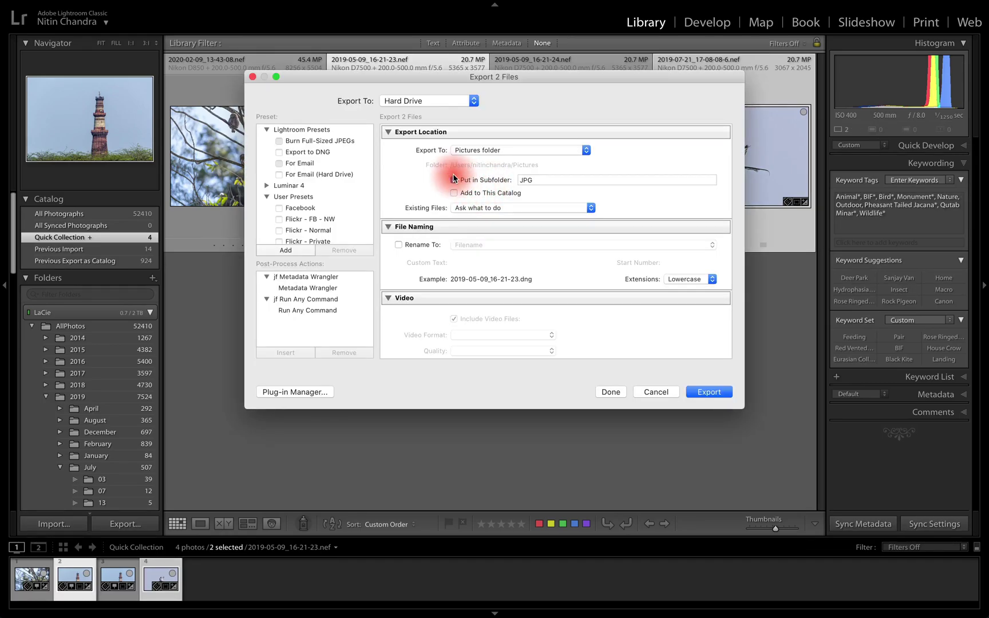
left_click(315, 151)
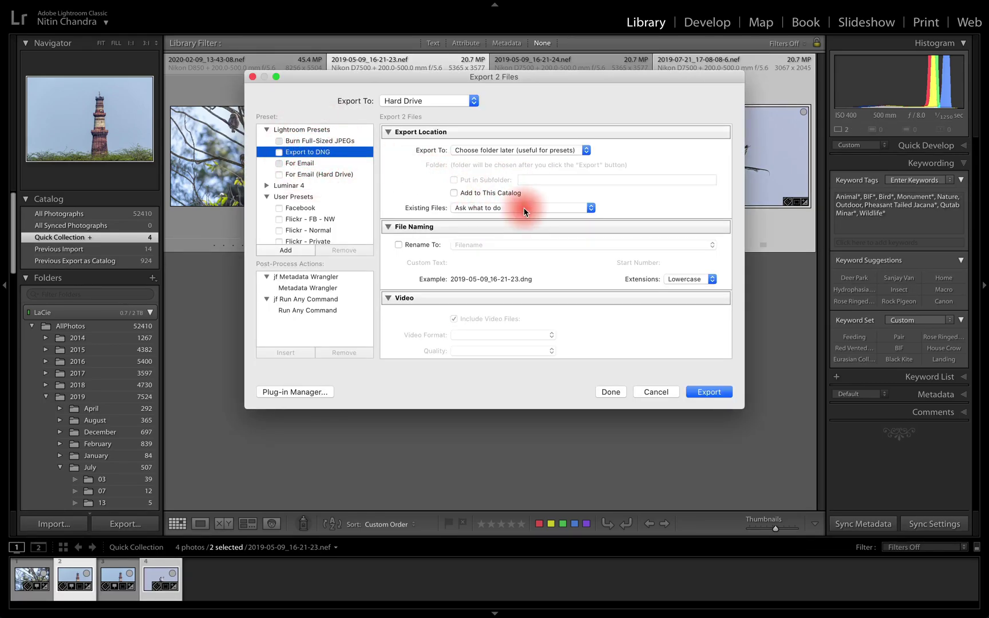
left_click(517, 149)
left_click(532, 166)
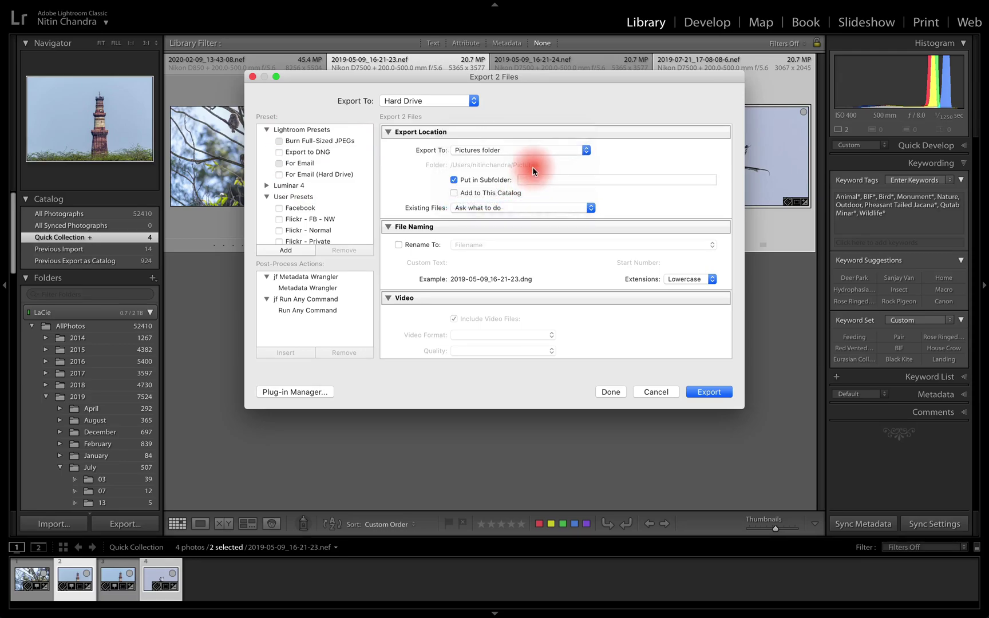
left_click(535, 179)
type("JPG")
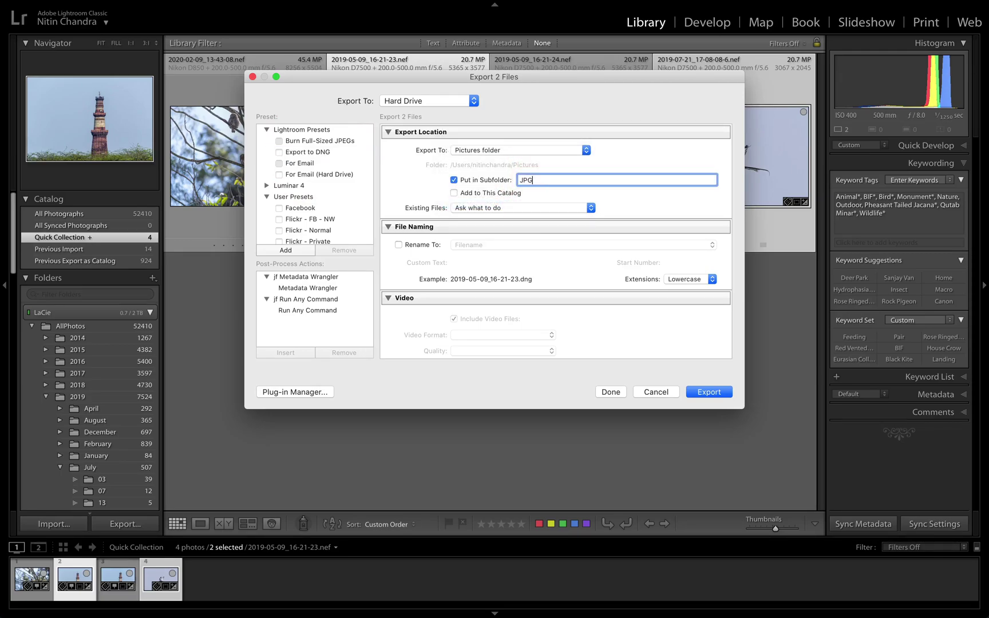
left_click(559, 183)
left_click(703, 394)
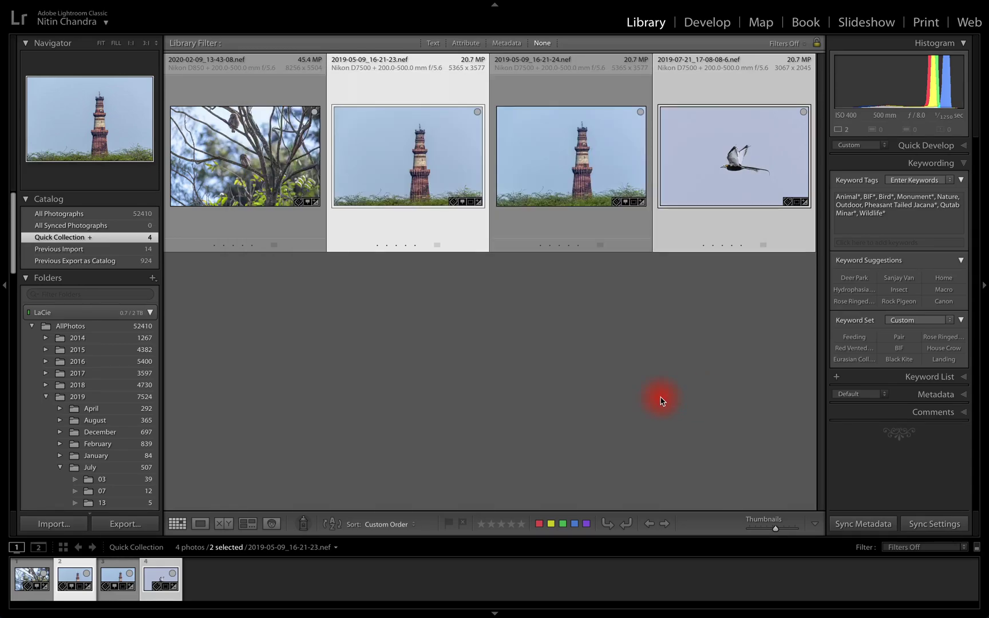
key("ctrl+Left")
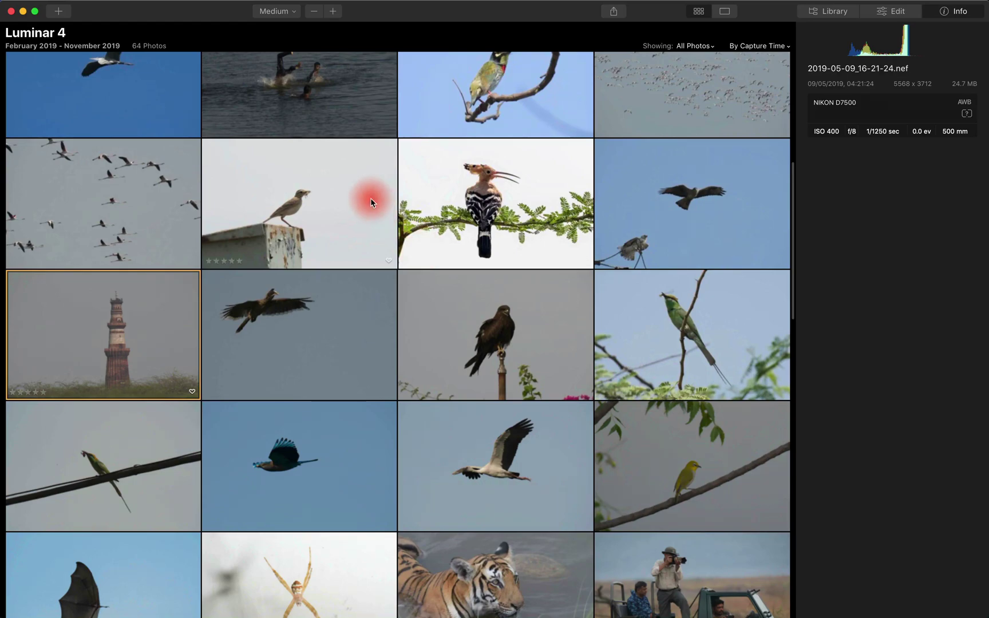
- Open the exported 2019-05-09_16-21-23.dng in Luminar 4 via Edit Single Image
left_click(59, 11)
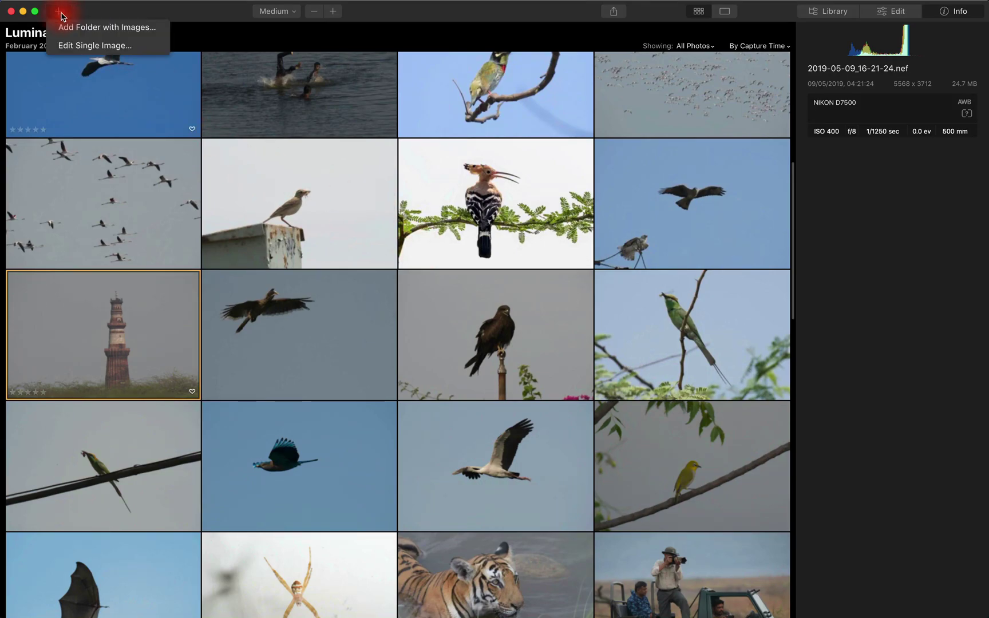
left_click(77, 46)
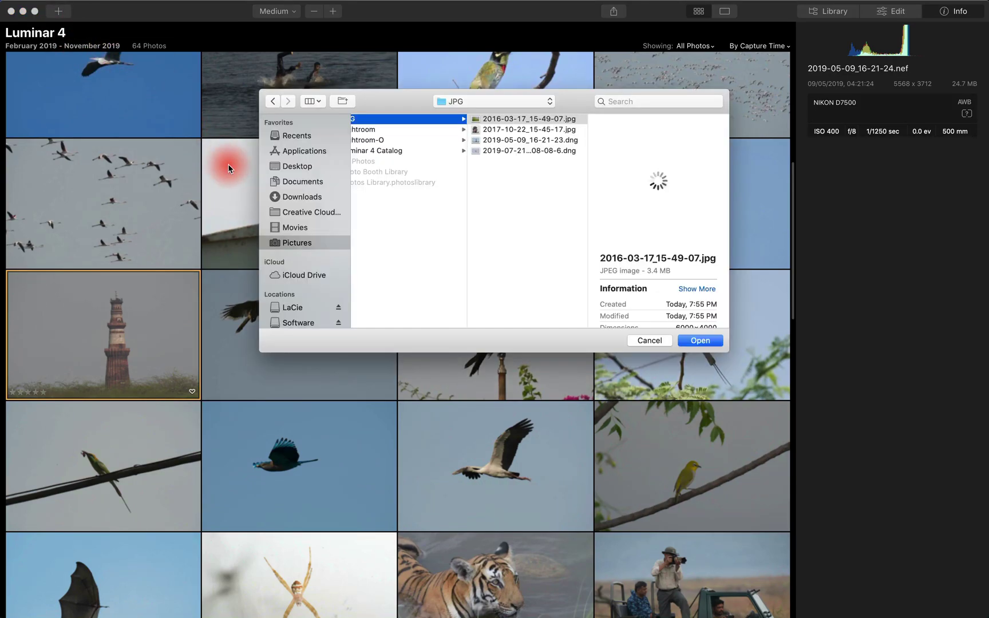
left_click(504, 141)
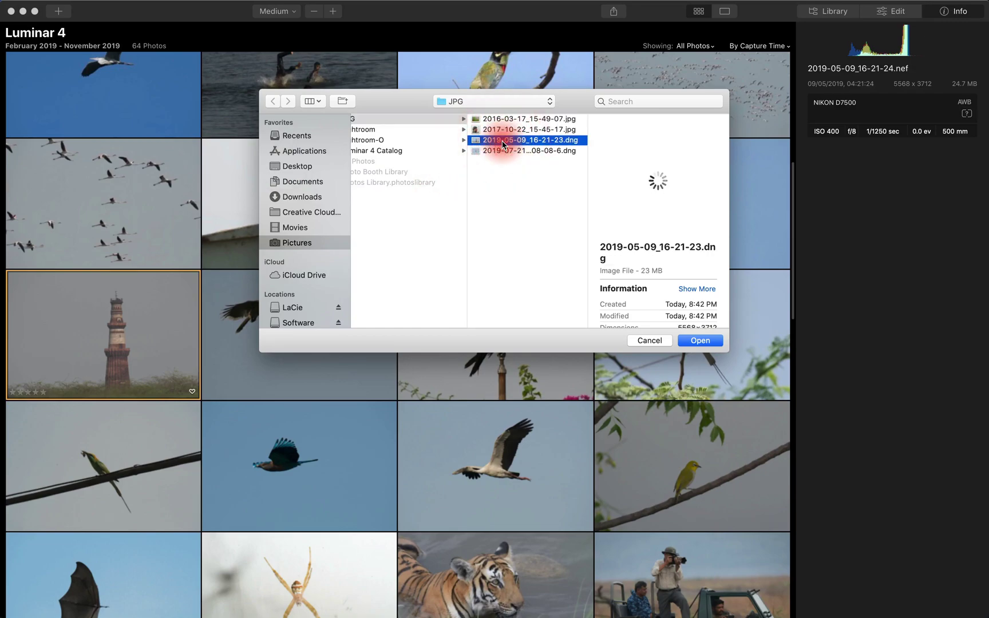
left_click(700, 340)
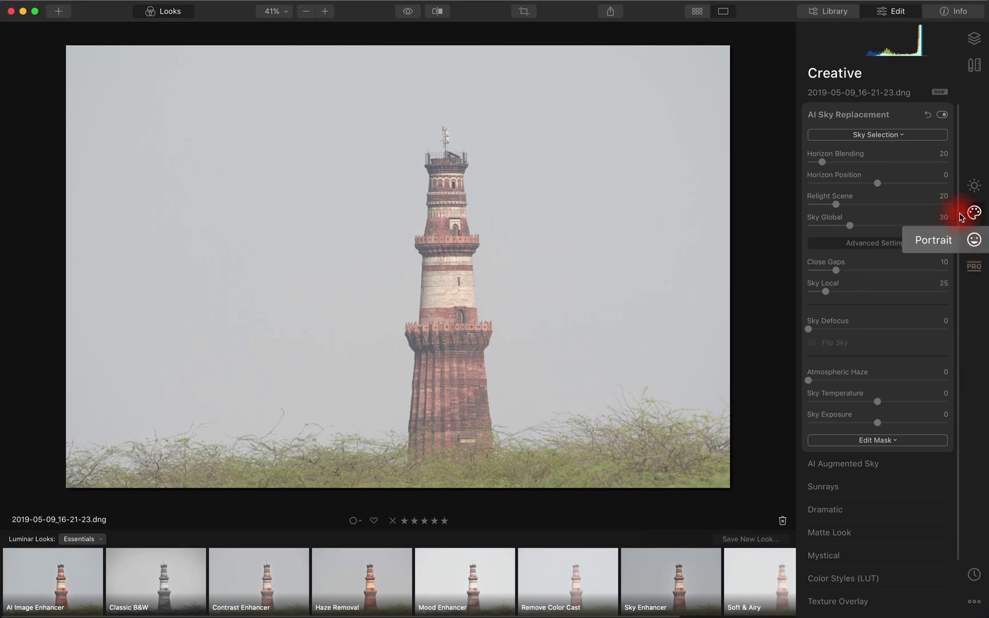
- Give the DNG tower photo the Dramatic Sunset 3 sky
left_click(903, 138)
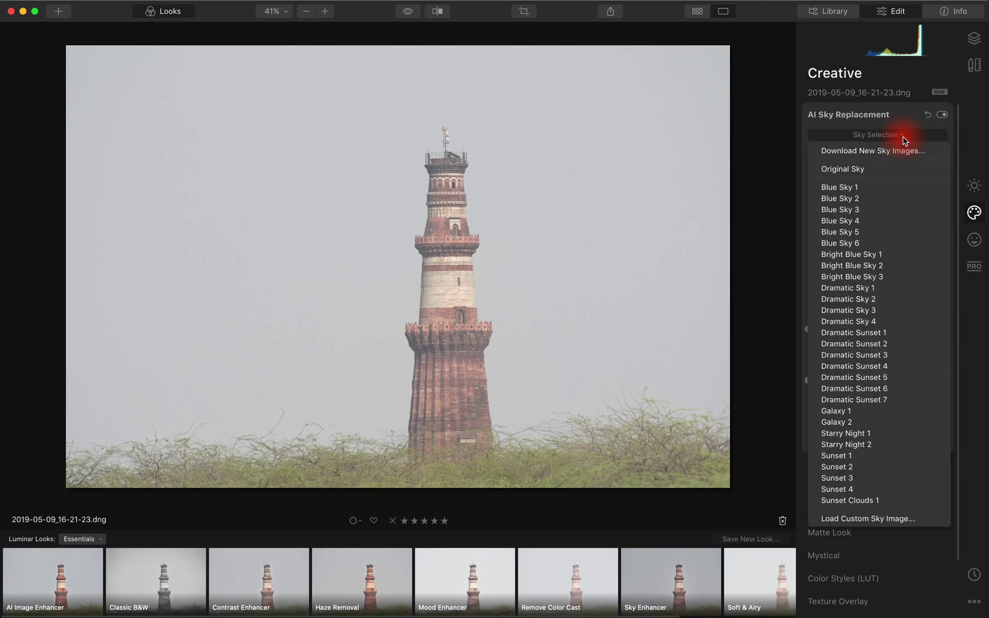
left_click(875, 355)
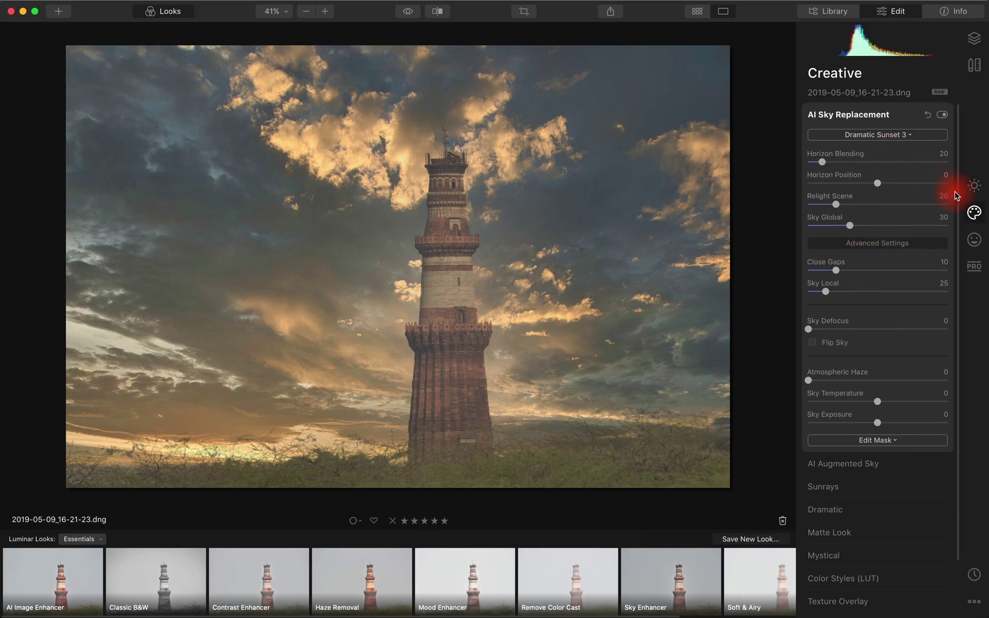
- Keep the tower photo's white balance at As Shot in Essentials
left_click(975, 187)
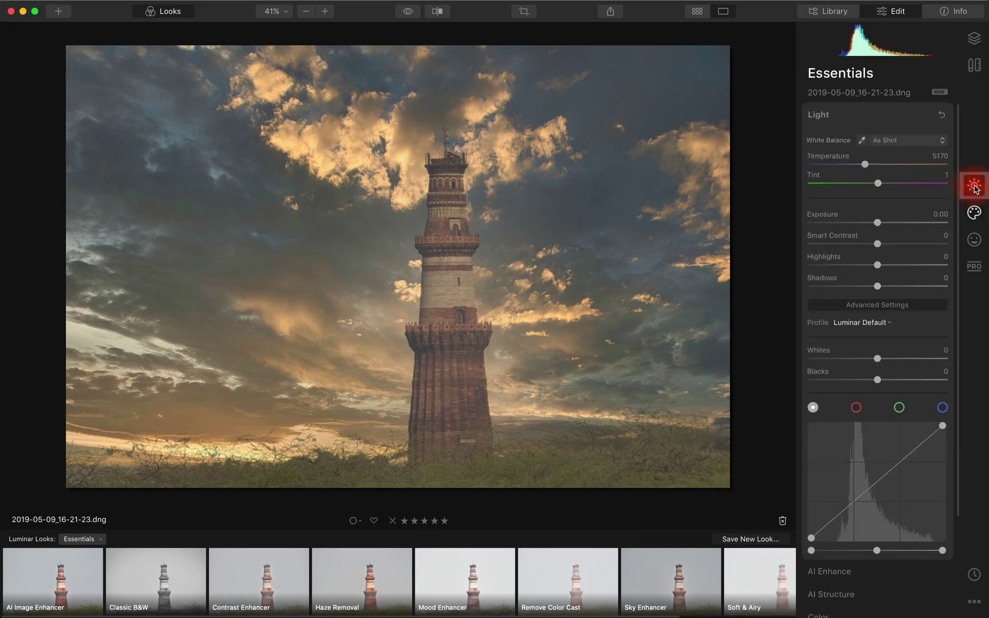
left_click(914, 141)
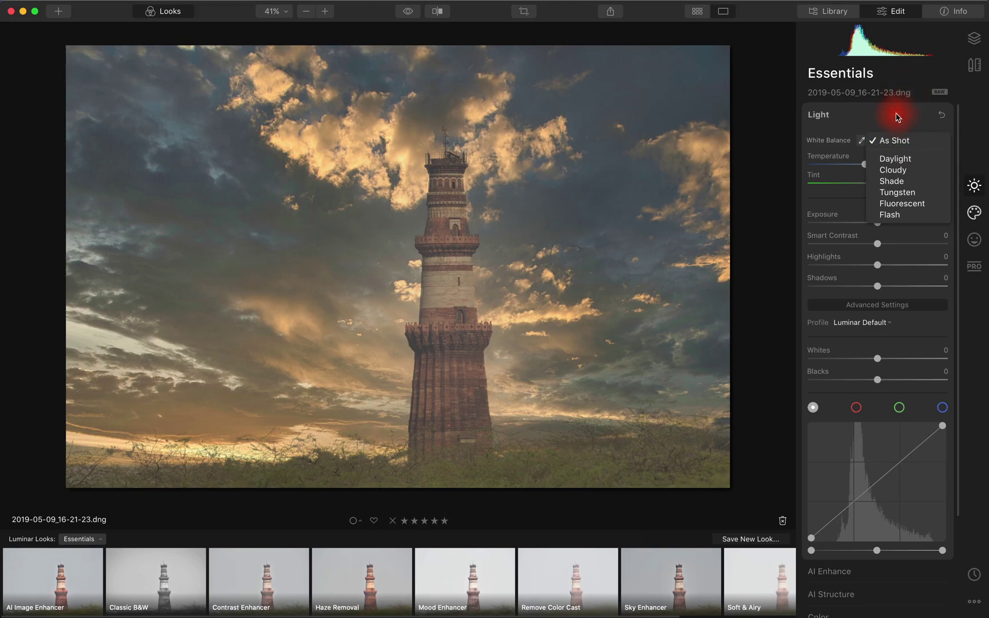
left_click(902, 112)
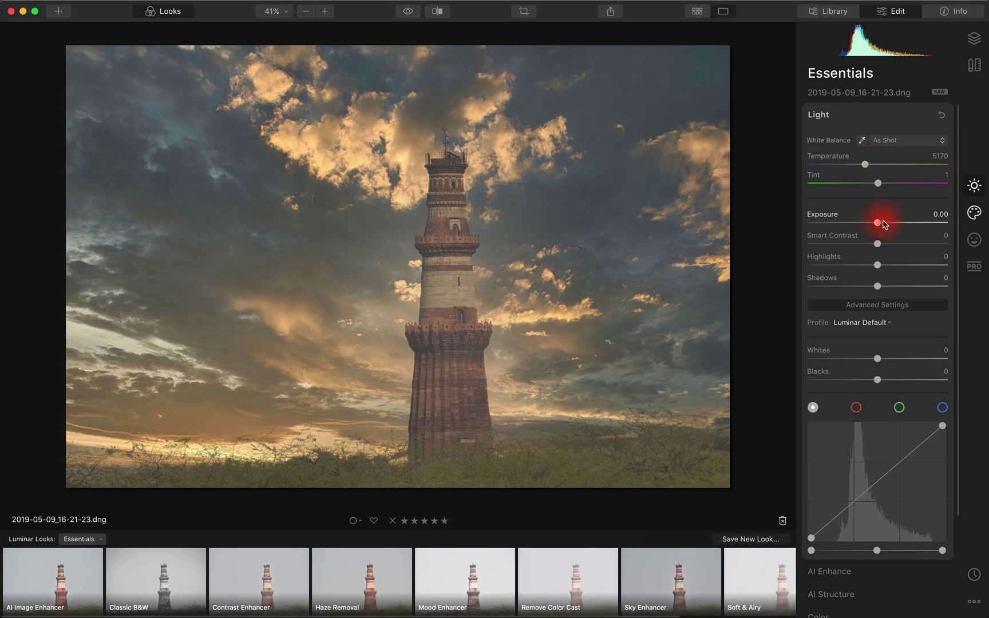
- Raise AI Enhance's AI Accent to 70 and bring up the AI Structure settings
scroll(885, 240, "down", 1)
scroll(885, 238, "down", 6)
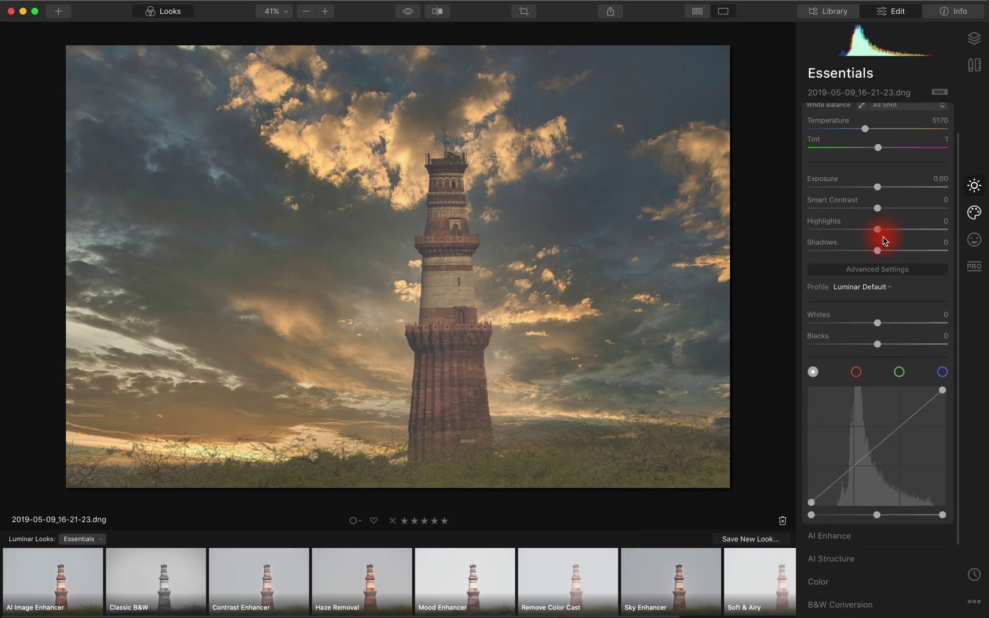
left_click(839, 475)
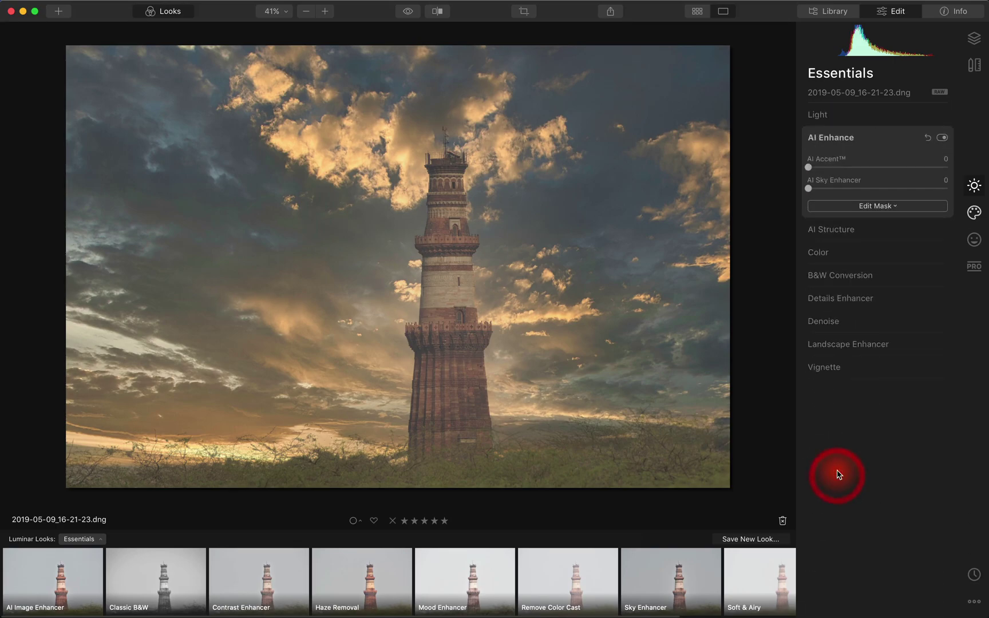
left_click_drag(808, 167, 932, 190)
left_click(847, 230)
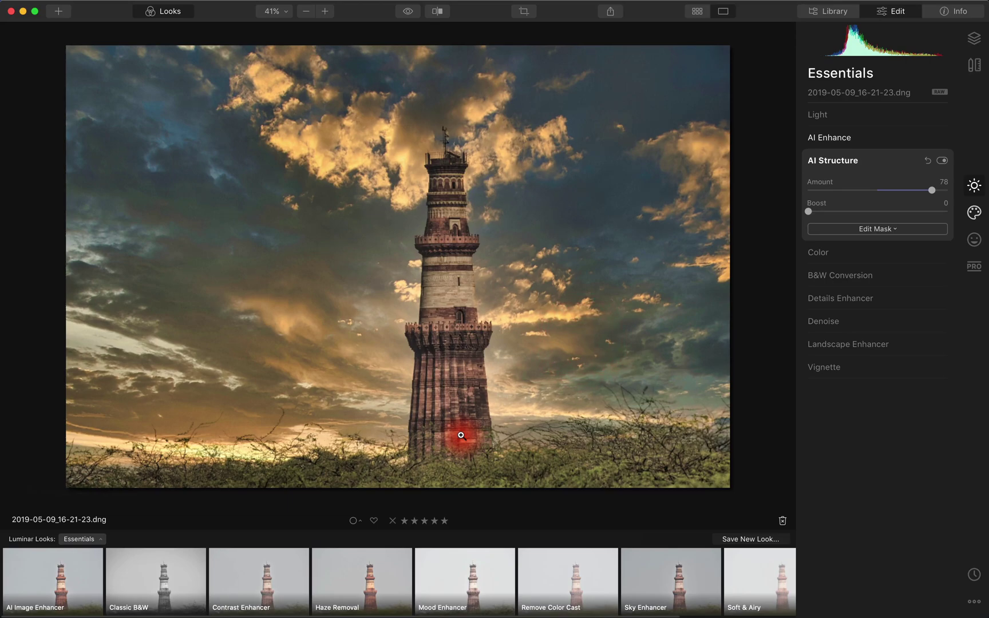
- Open the flying-bird photo 2019-07-21_17-08-08-6.nef from the Luminar 4 album
double_click(461, 435)
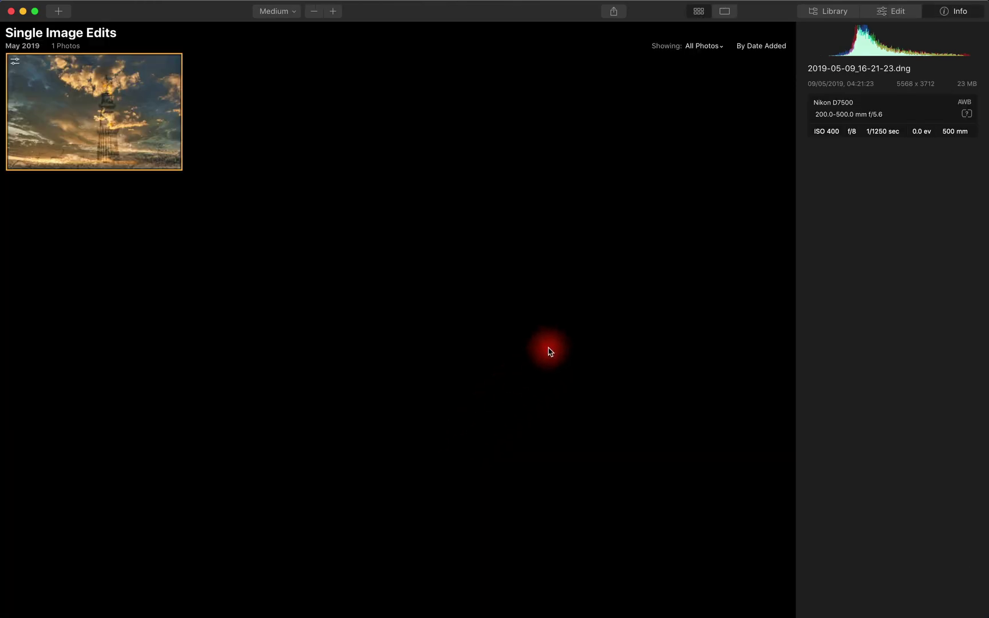
left_click(831, 11)
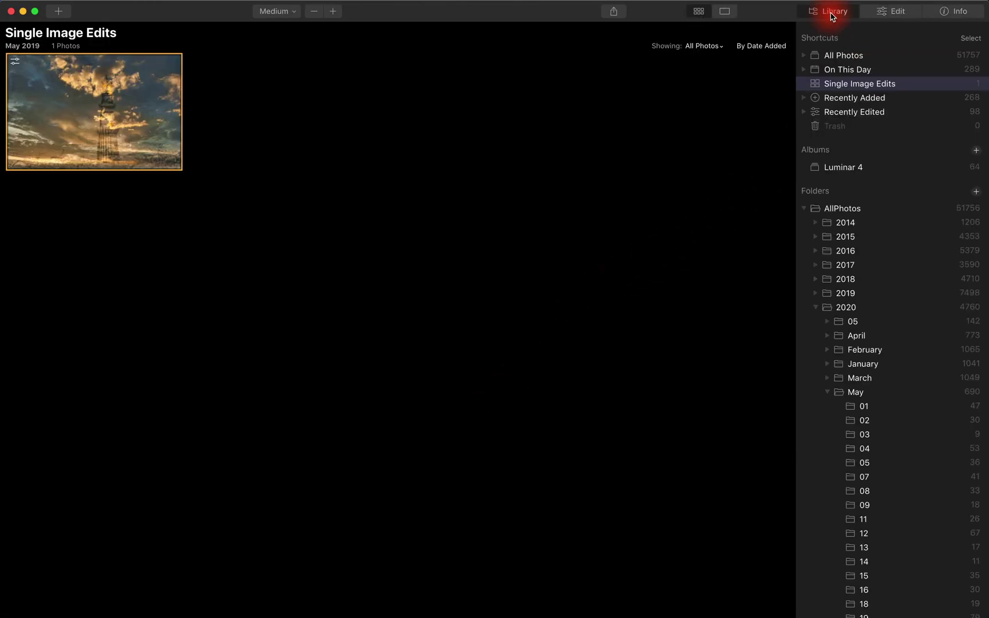
left_click(840, 168)
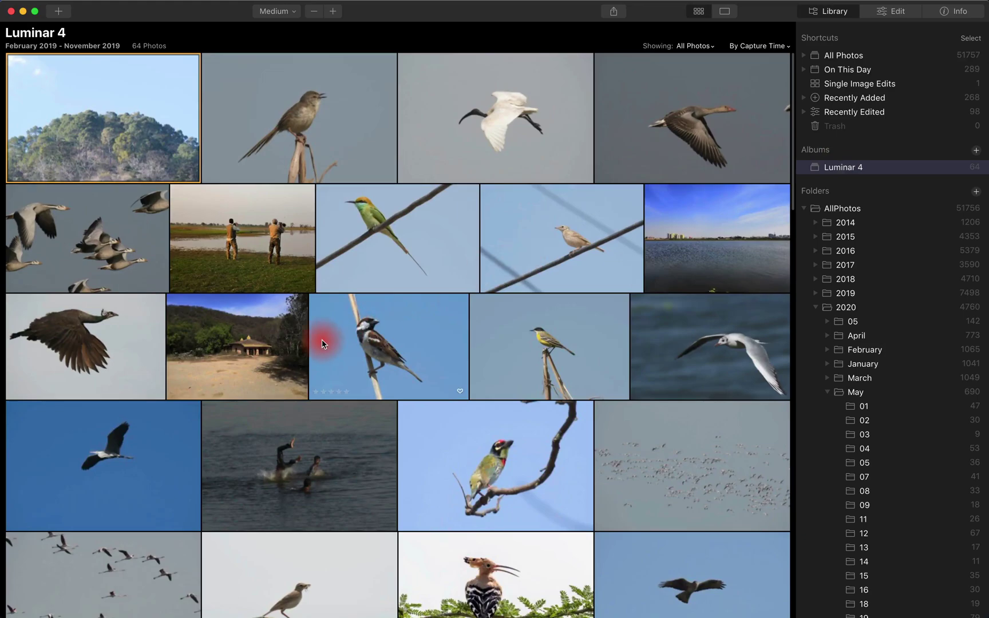
scroll(322, 344, "down", 6)
scroll(322, 344, "down", 4)
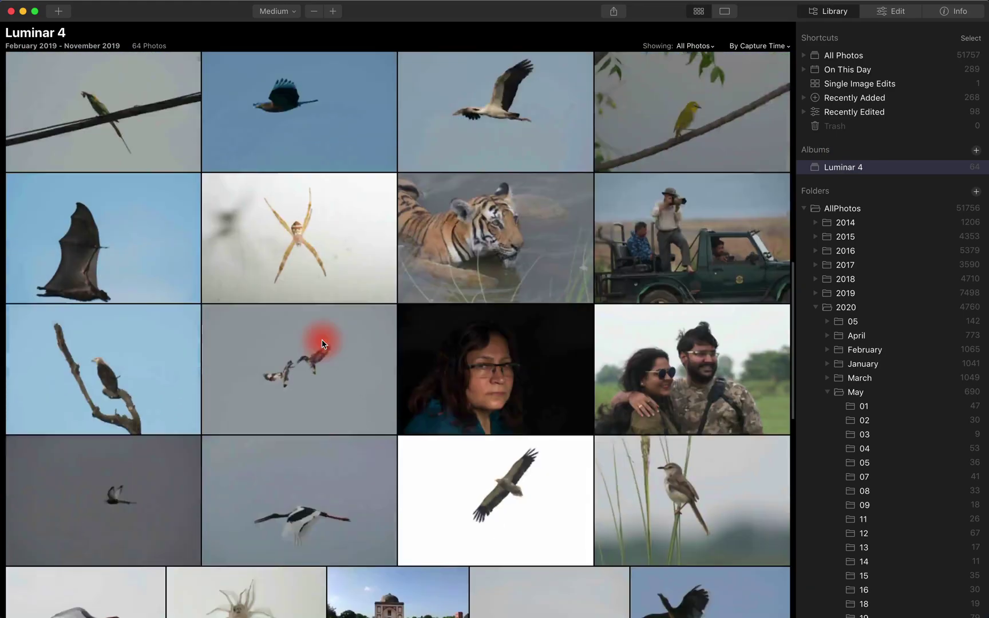
scroll(322, 342, "down", 5)
double_click(92, 378)
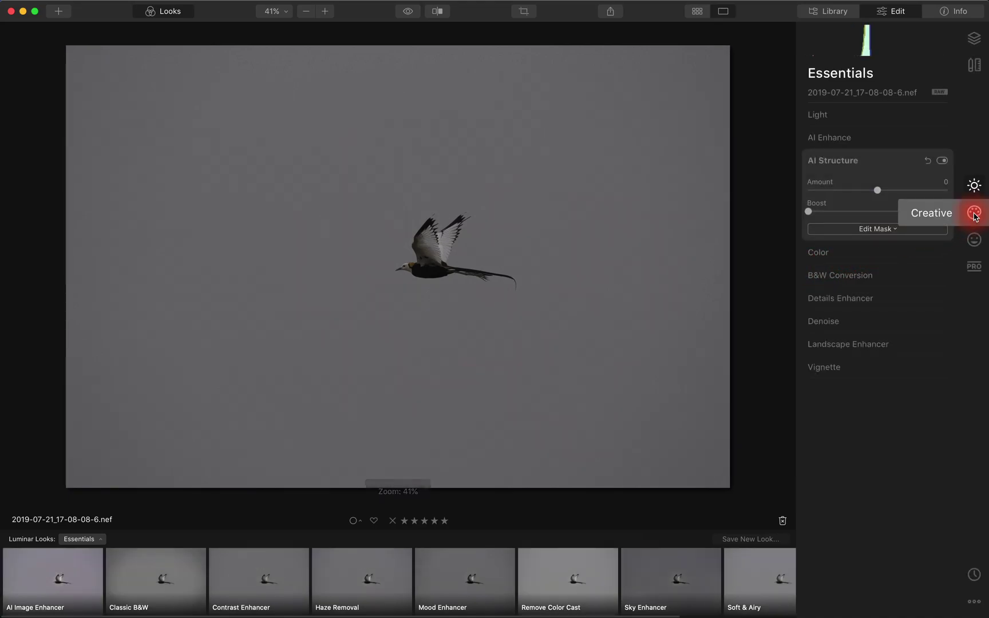
- Try Blue Sky 6 on the bird photo, then undo it to keep the grey sky
left_click(975, 213)
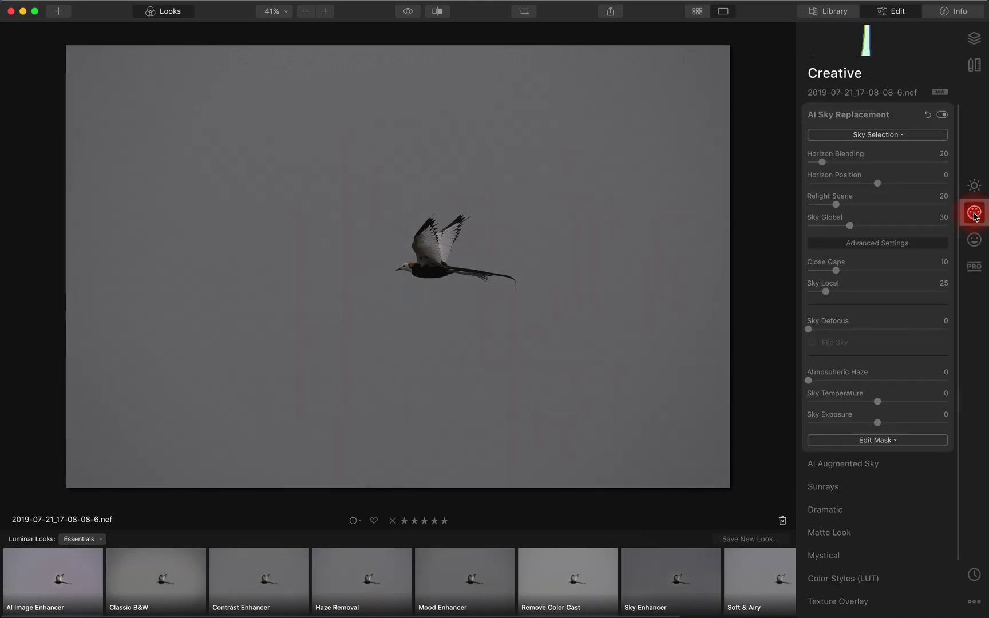
left_click(898, 136)
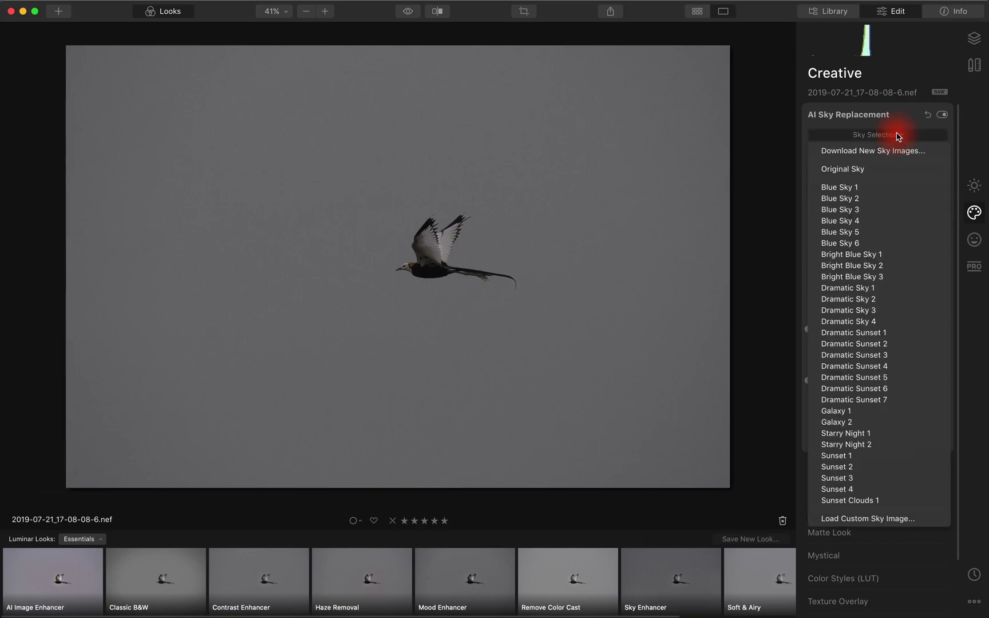
left_click(871, 242)
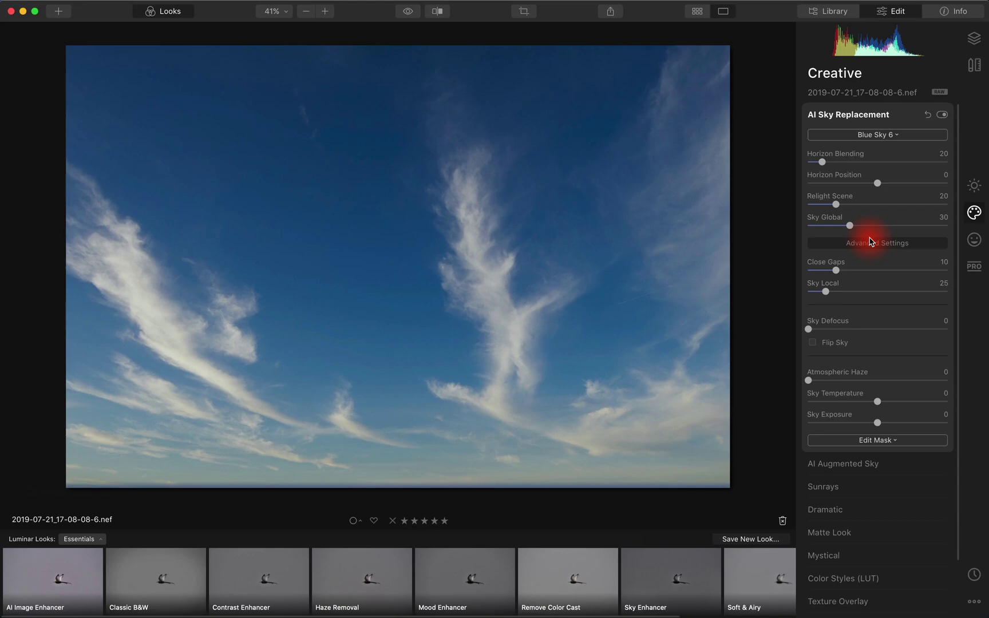
key("super+z")
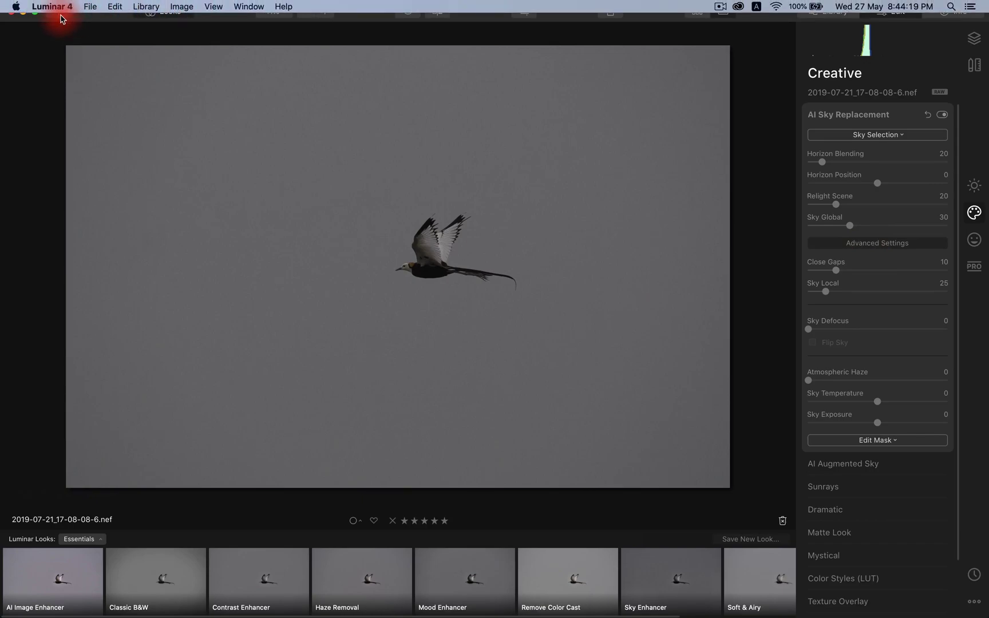
- Load the bird DNG 2019-07-21_17-08-08-6.dng into the editor via Edit Single Image
left_click(59, 11)
left_click(81, 40)
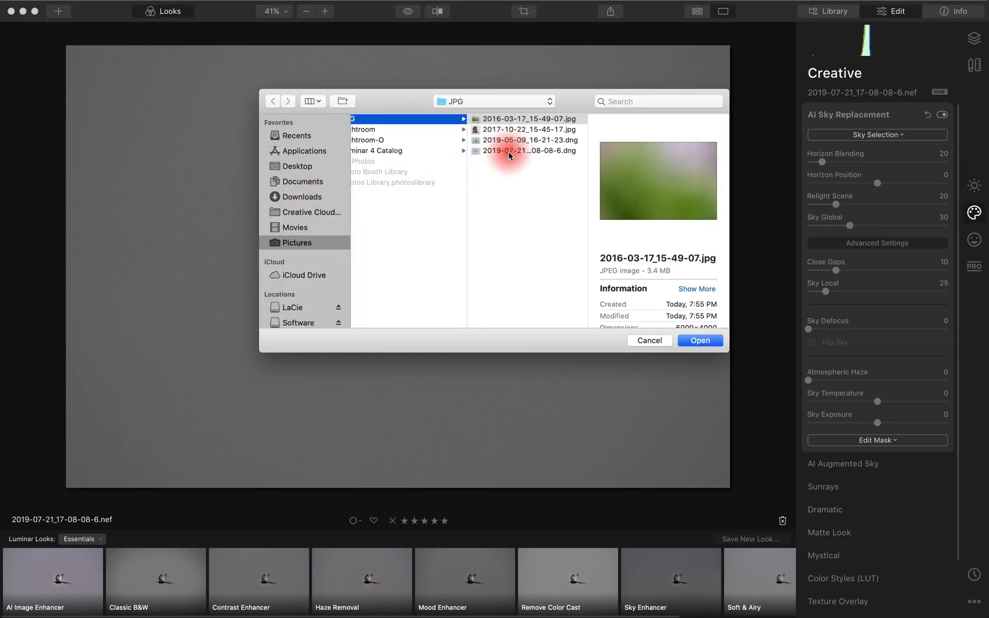
left_click(508, 150)
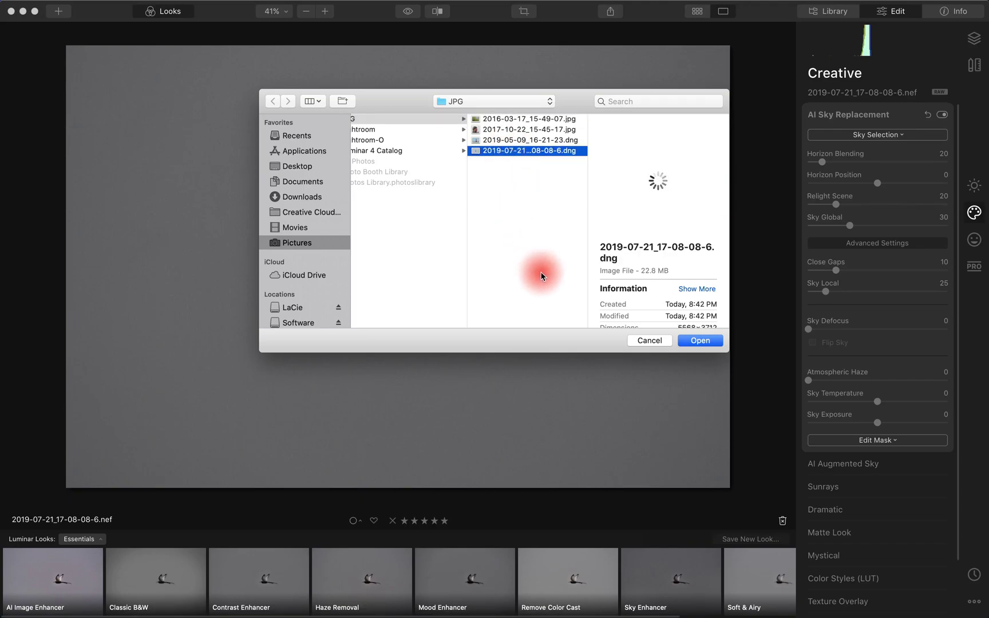
left_click(695, 342)
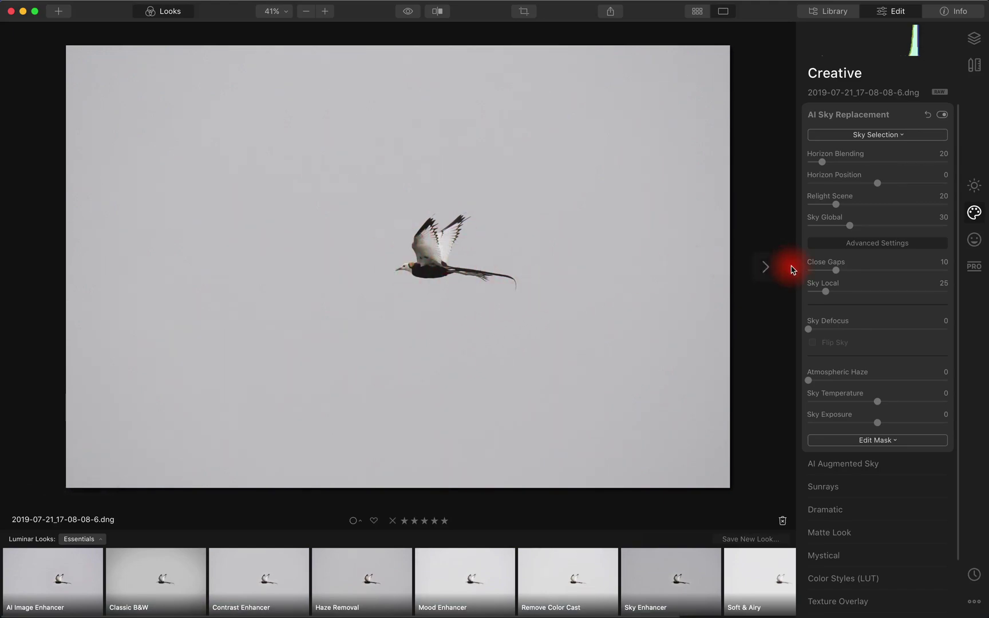
- Try Blue Sky 3 on the bird DNG, then settle on Dramatic Sky 1
left_click(902, 137)
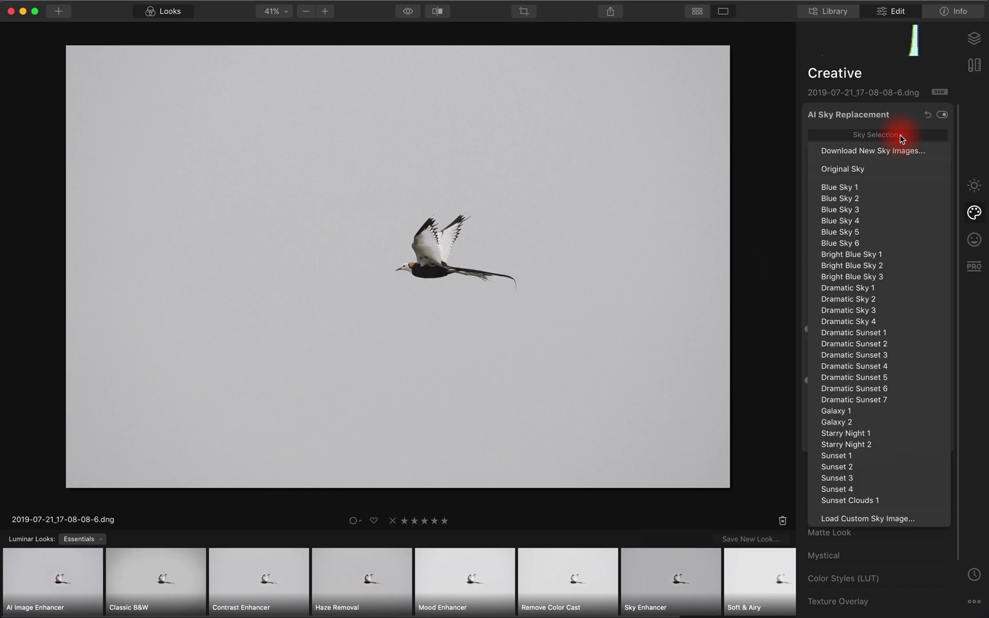
left_click(874, 212)
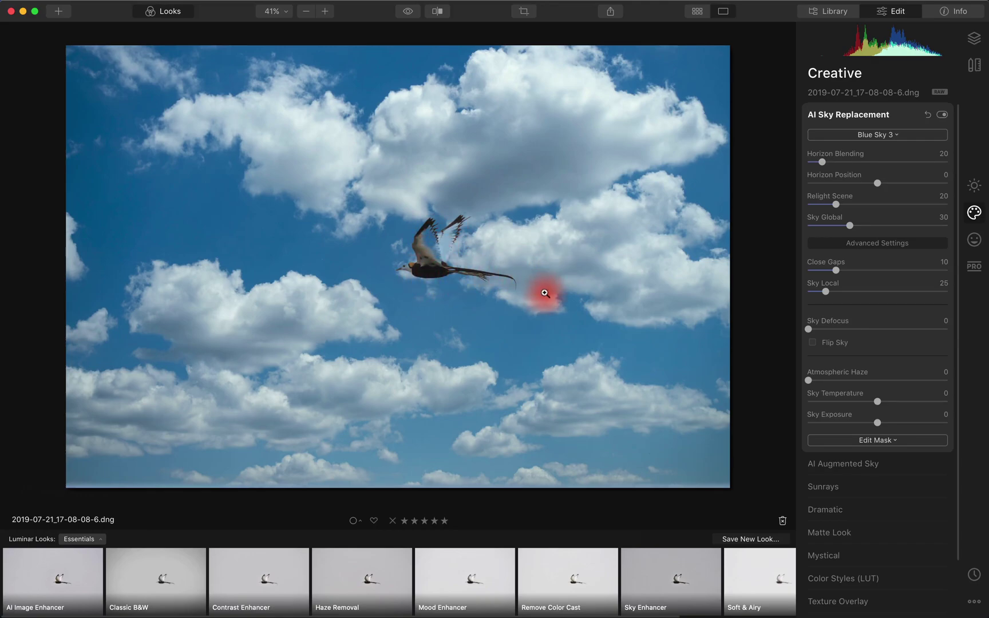
left_click(880, 141)
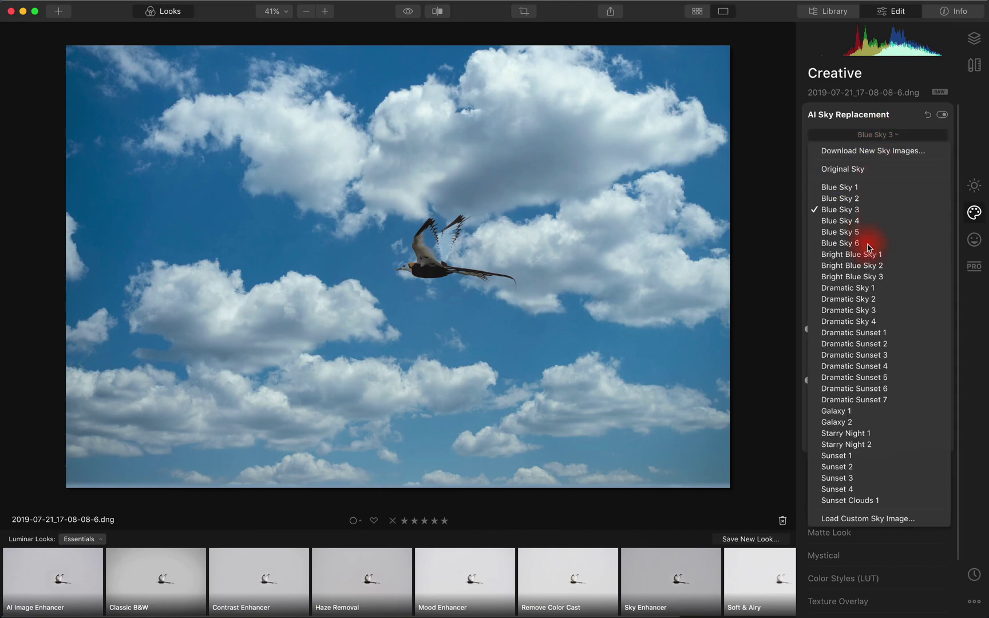
left_click(868, 286)
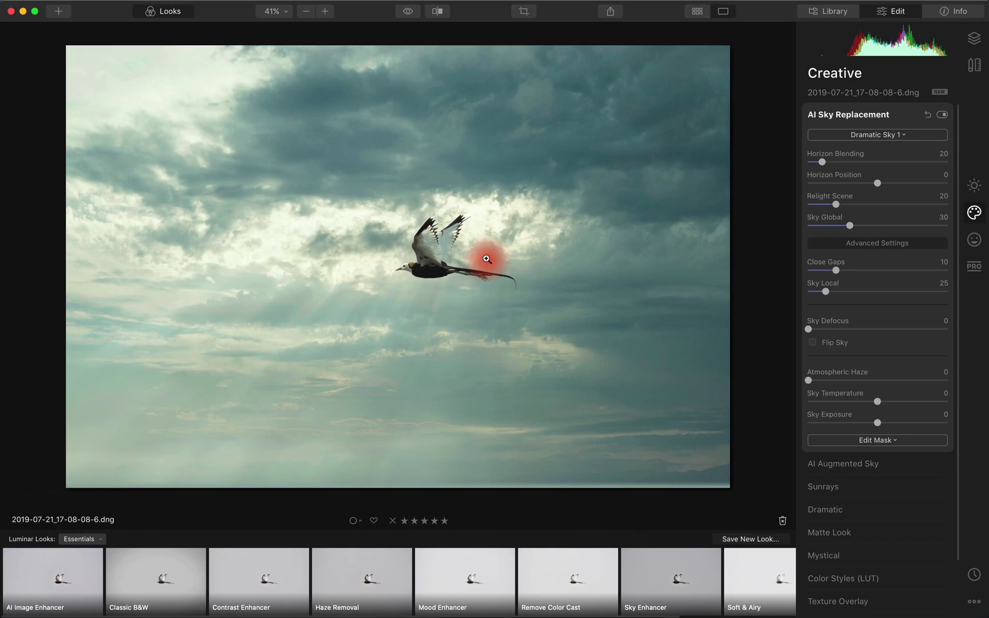
- In the Lightroom grid, narrow the selection to only the bird photo, cancelling the two-file export
key("g")
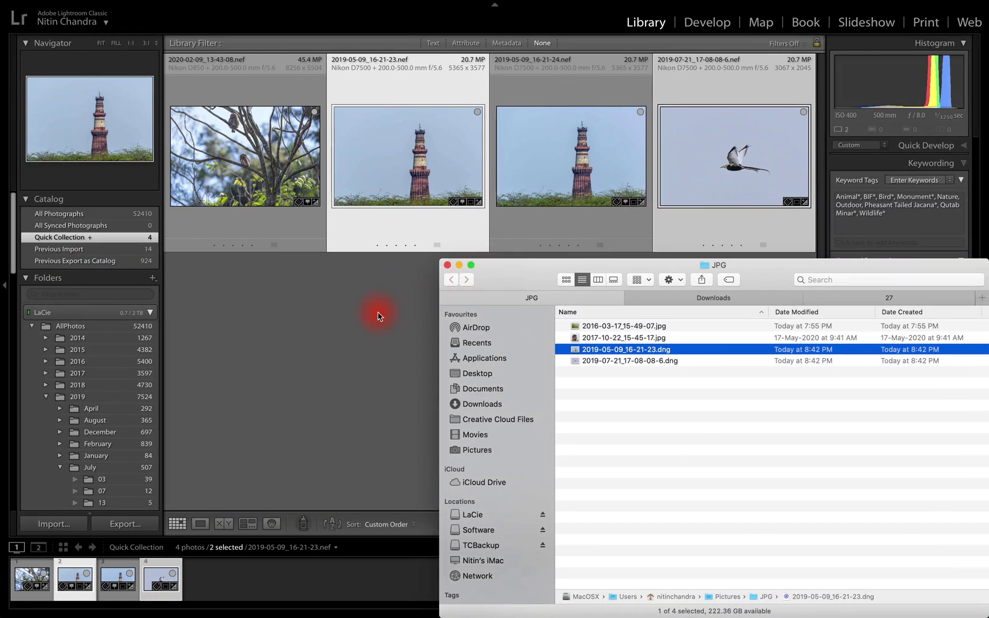
left_click(378, 313)
left_click(739, 163)
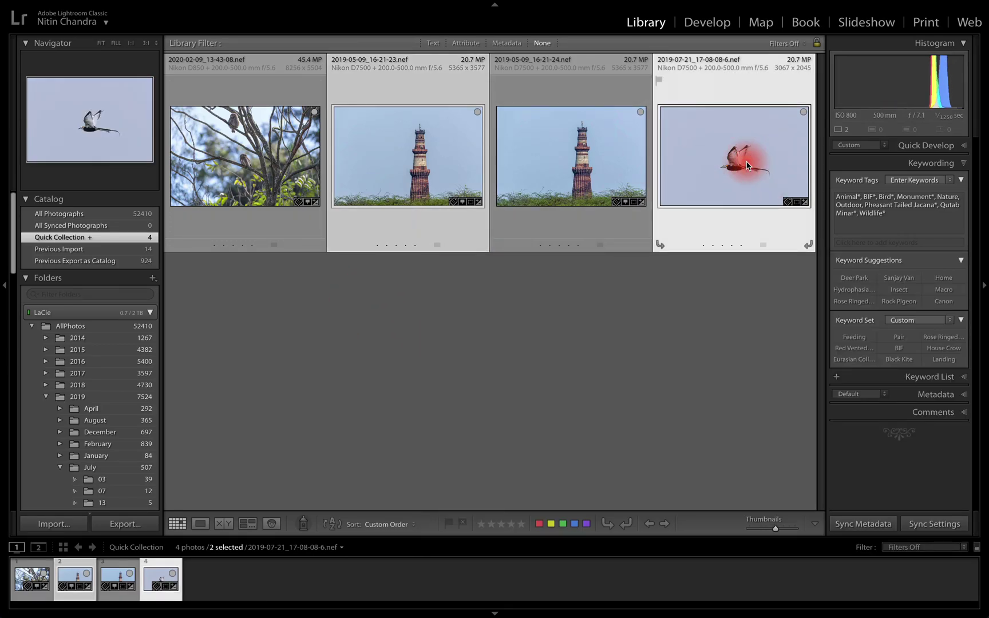
key("super+shift+e")
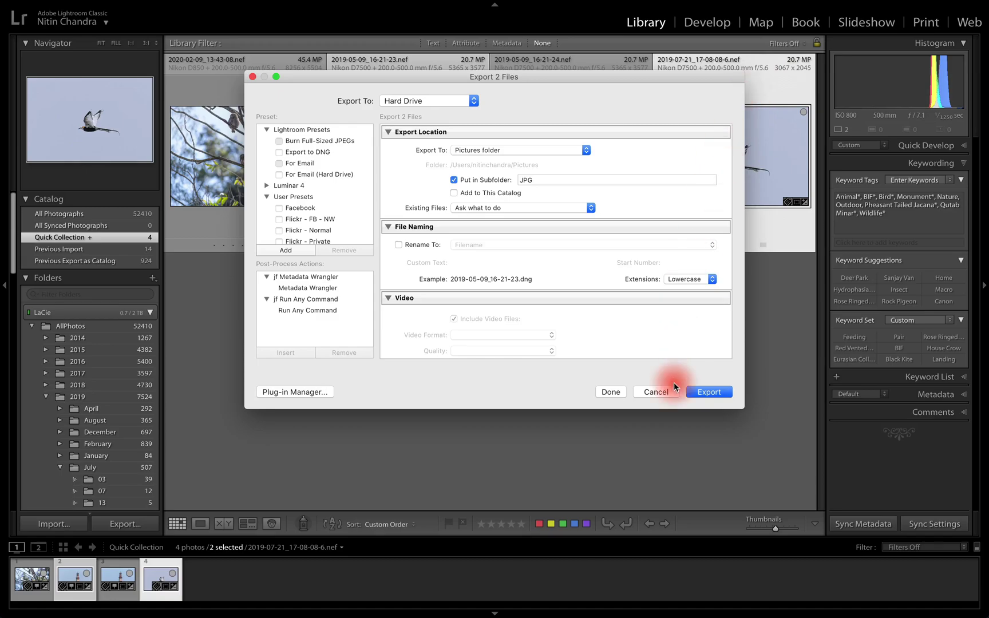
left_click(659, 392)
left_click(720, 227)
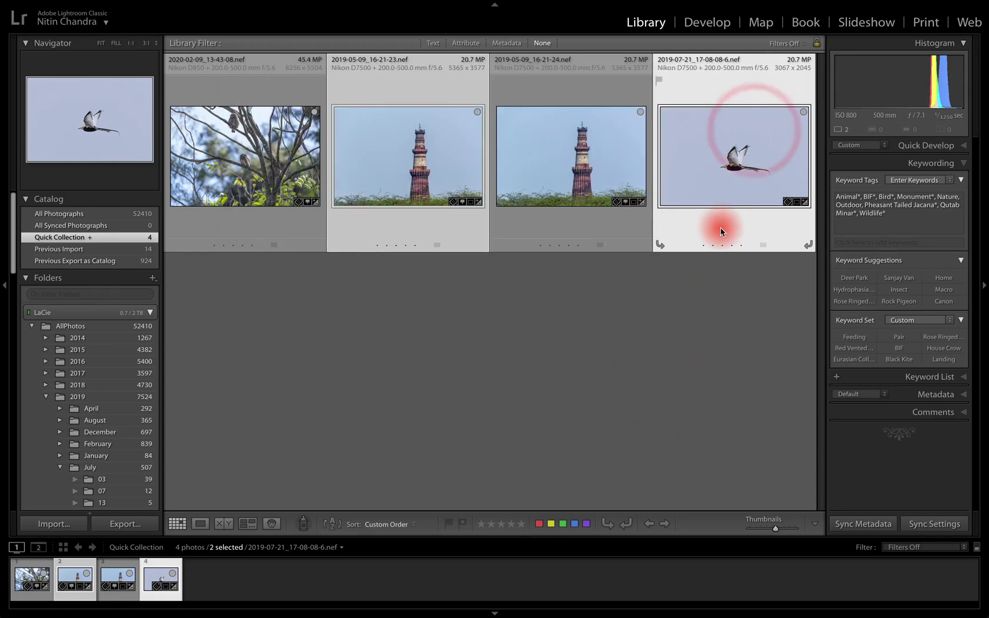
- Start a single-photo export of the bird and apply the ShutterStock export preset
key("super+shift+e")
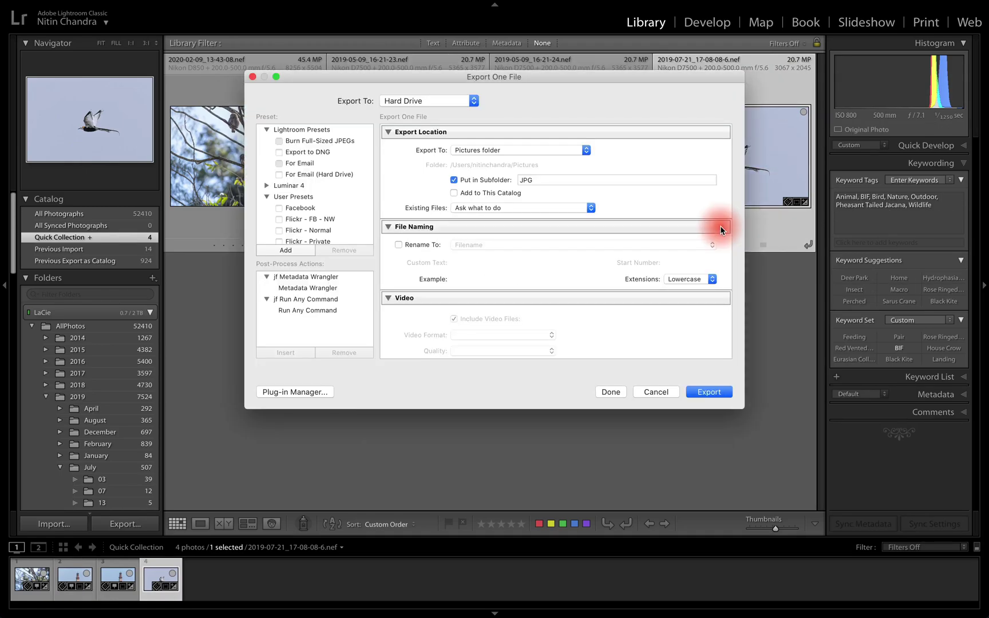
left_click(329, 140)
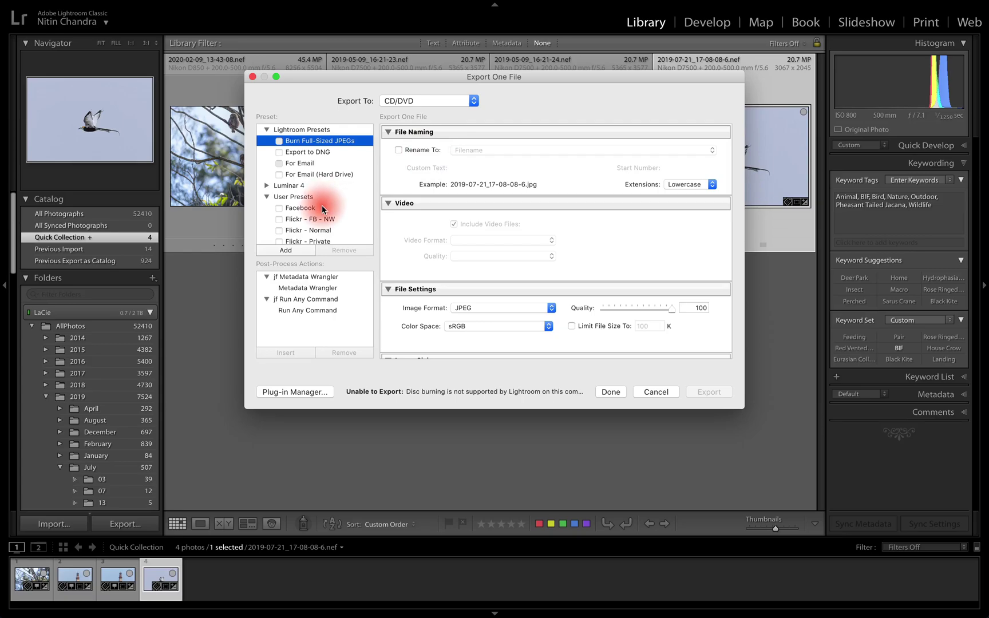
scroll(324, 218, "down", 5)
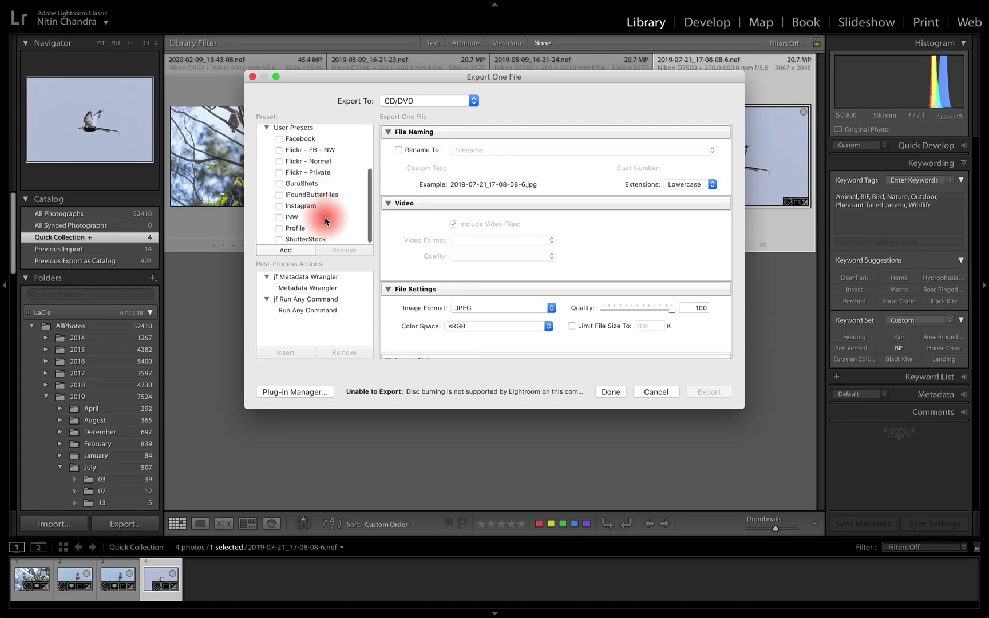
left_click(324, 239)
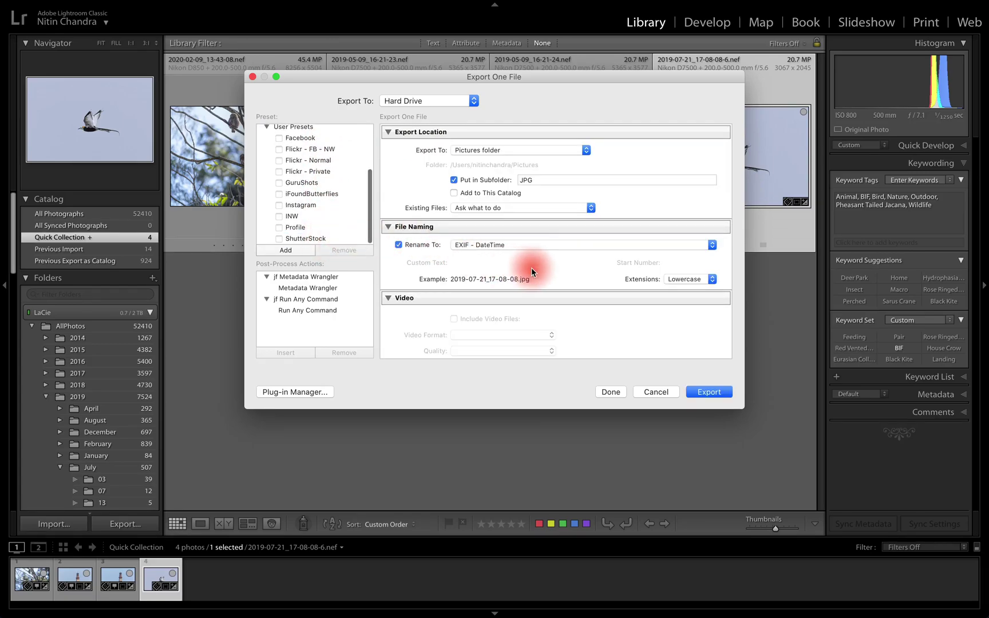
- Export the bird JPEG, then open 2019-07-21_17-08-08.jpg in Luminar 4 via Edit Single Image
left_click(710, 392)
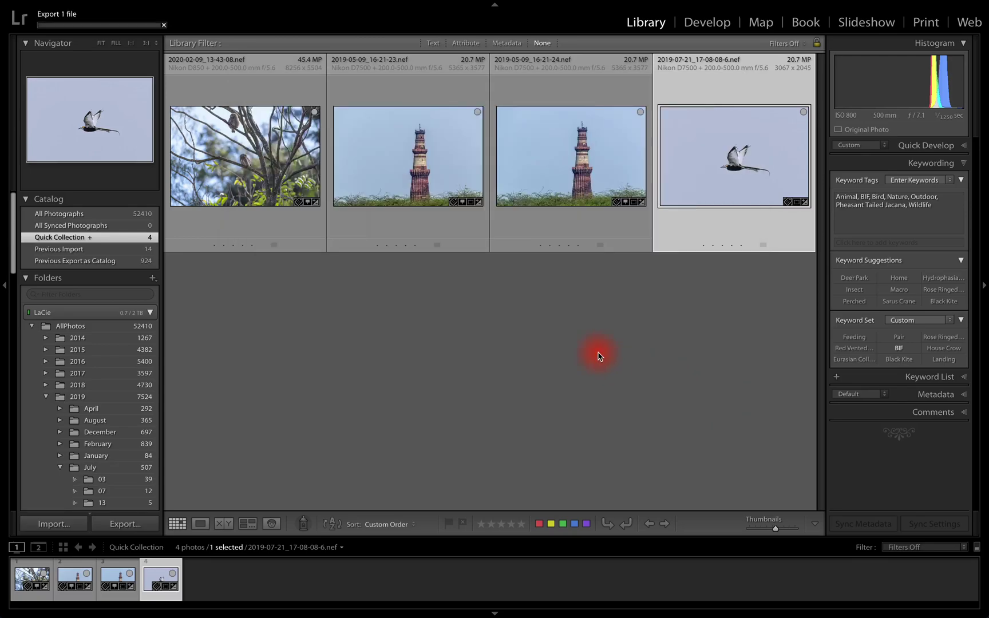
key("ctrl+Left")
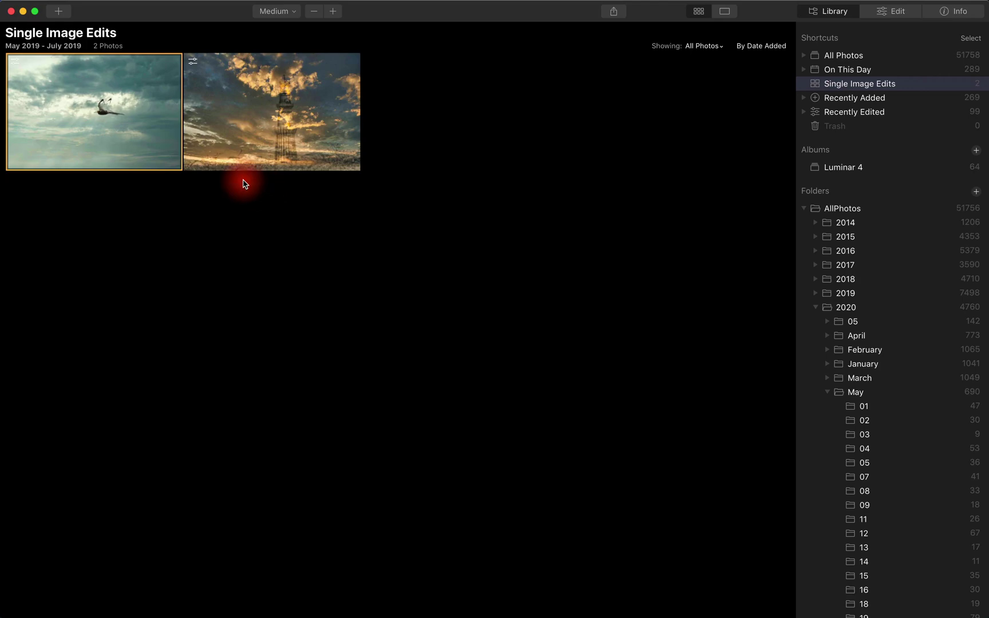
left_click(59, 11)
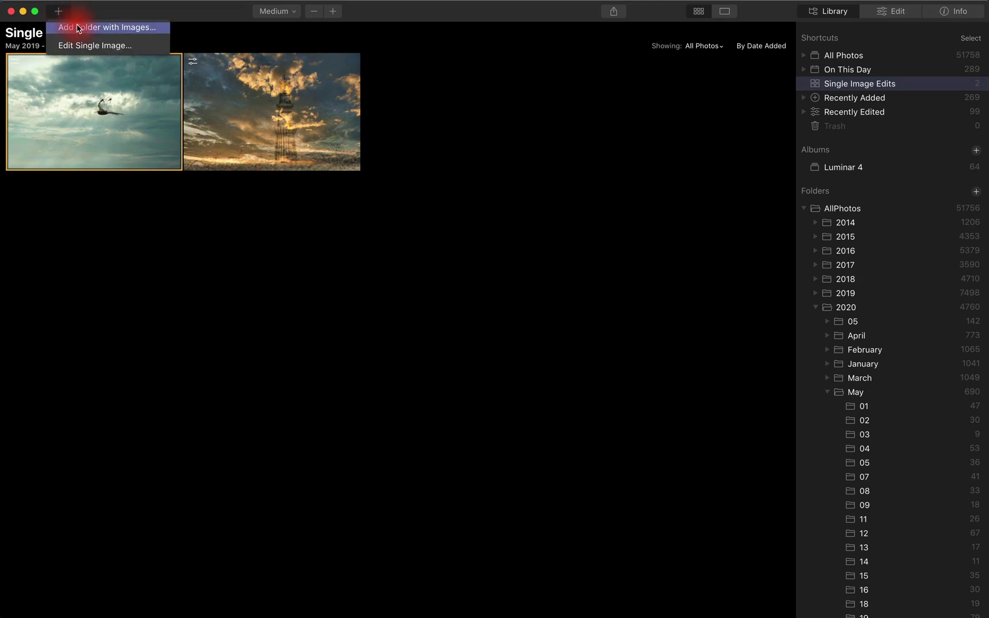
left_click(80, 45)
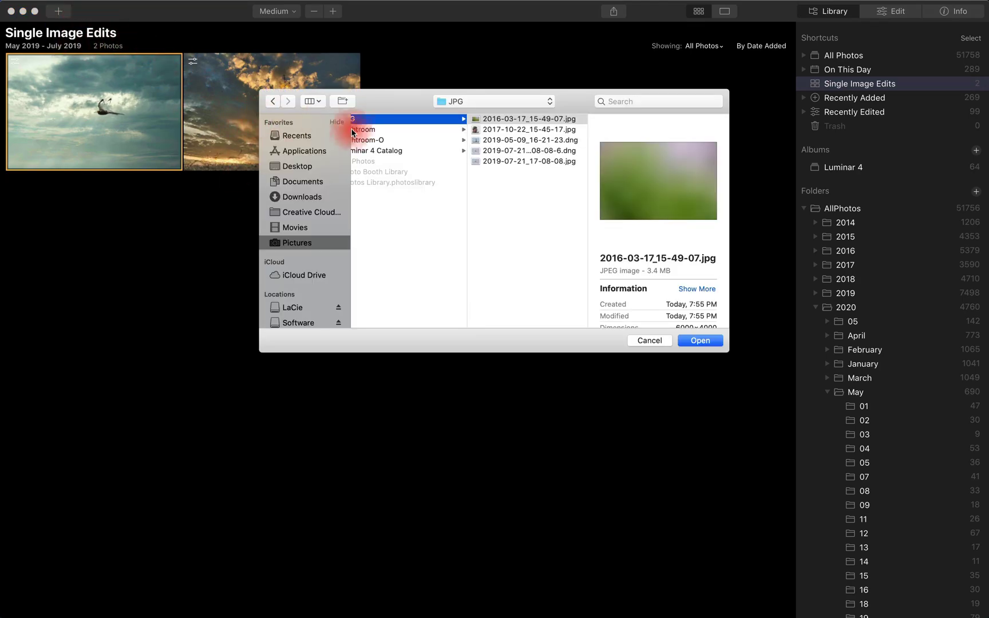
left_click(515, 161)
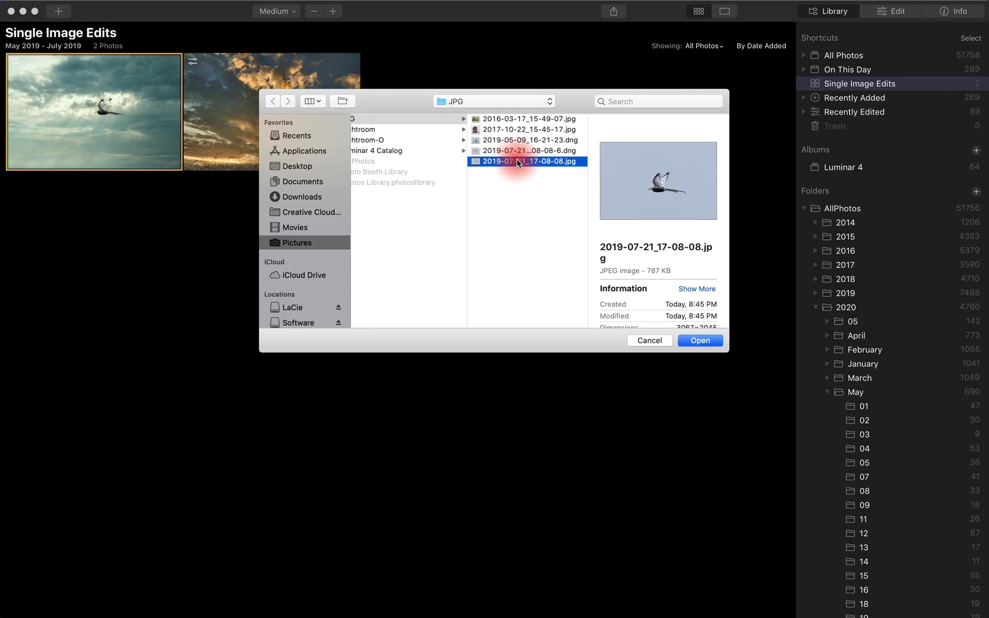
left_click(709, 341)
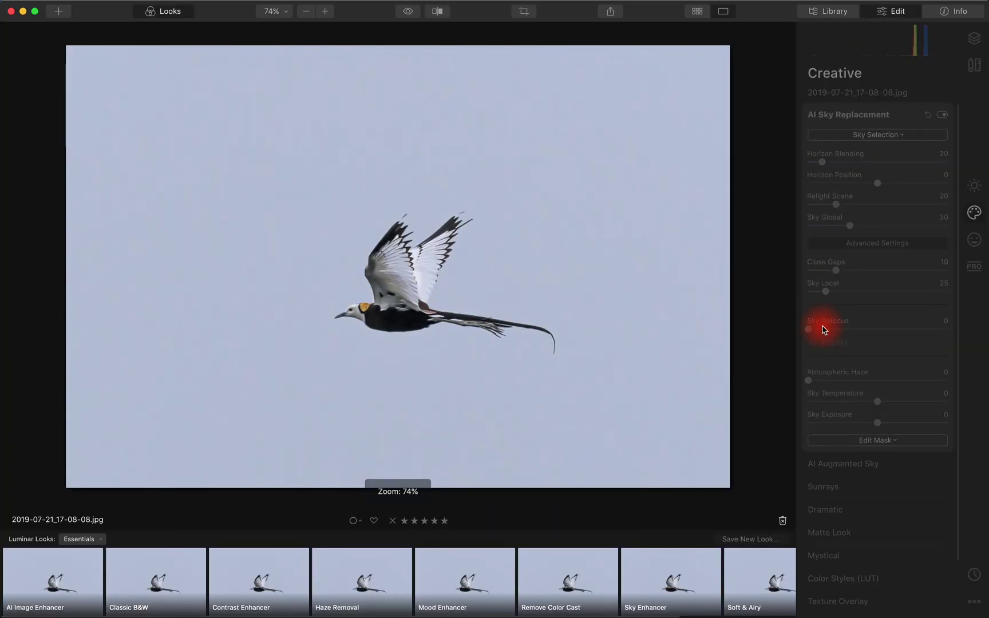
- Replace the sky with Dramatic Sunset 1 and show the Essentials adjustments
left_click(887, 140)
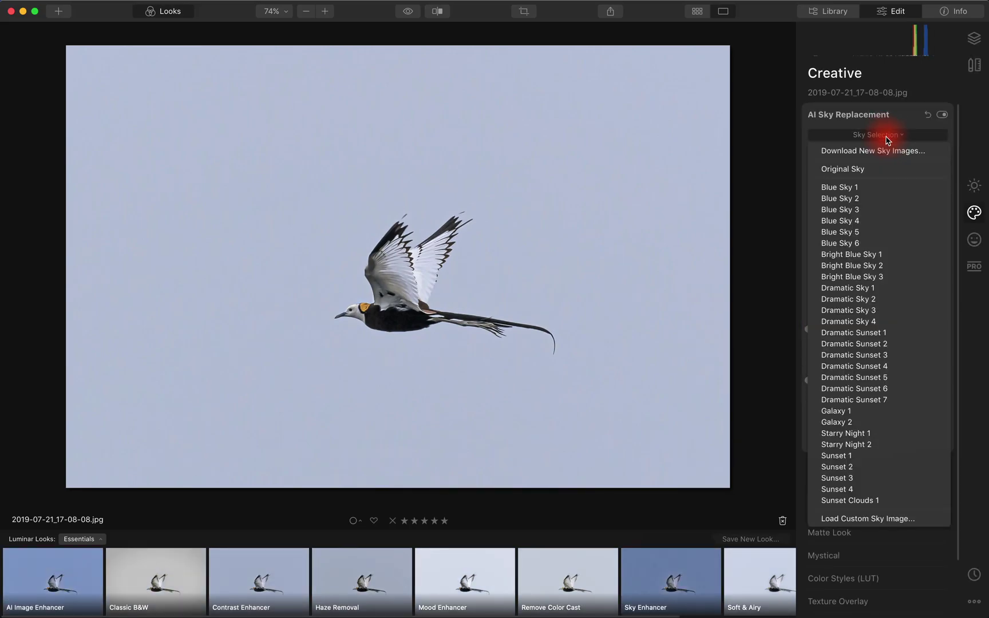
left_click(868, 336)
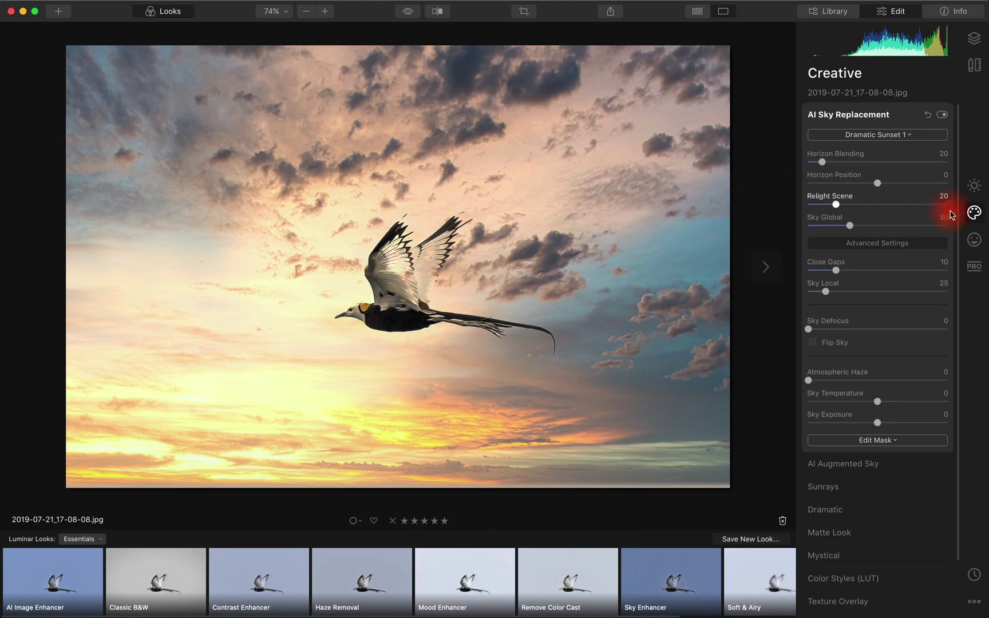
left_click(979, 187)
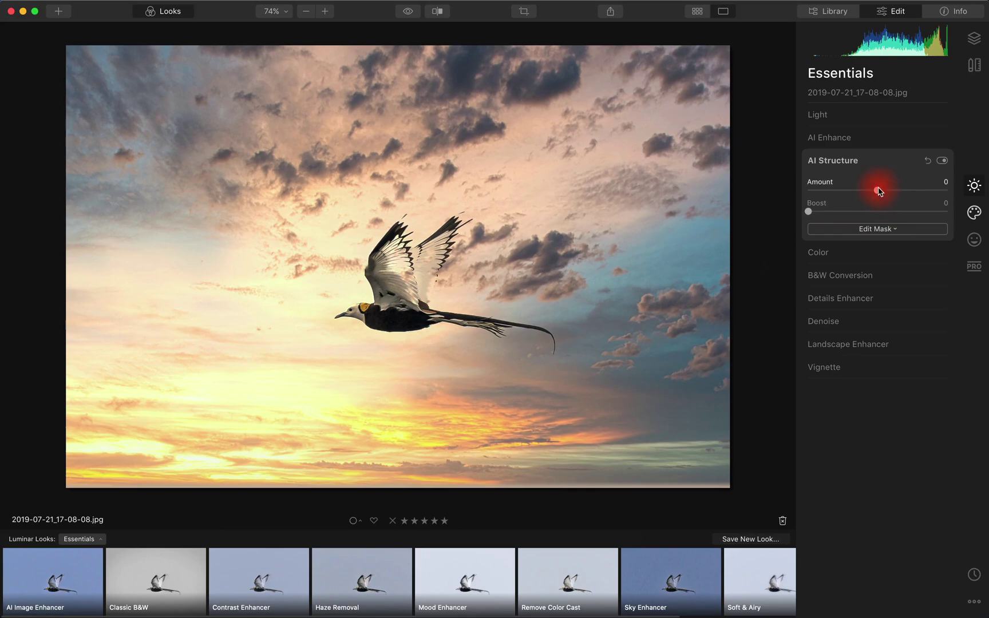
- Keep As Shot white balance under Light, then return to the Single Image Edits library grid
left_click(826, 117)
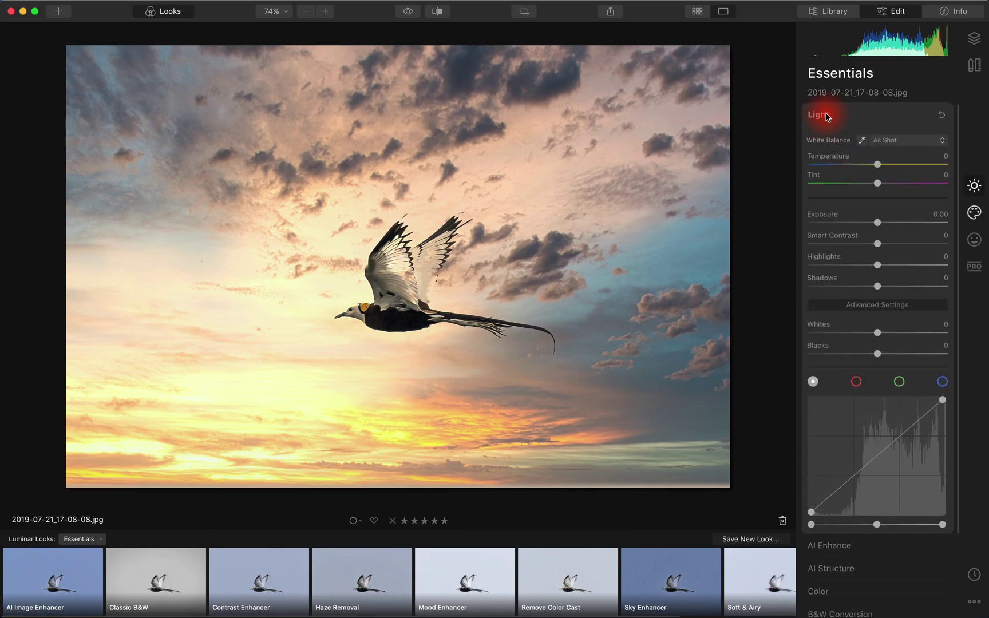
left_click(902, 142)
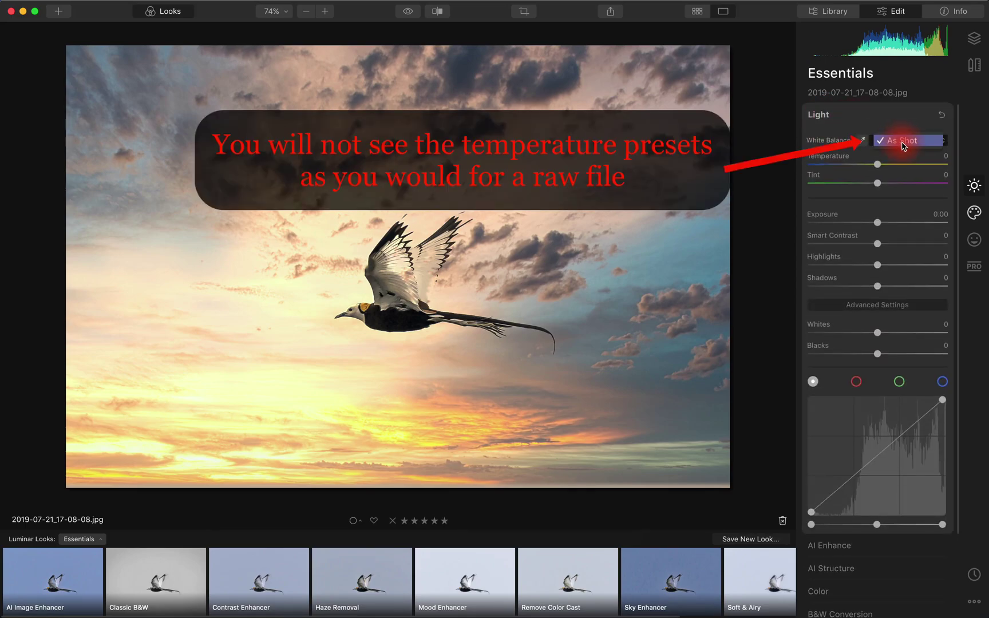
left_click(890, 126)
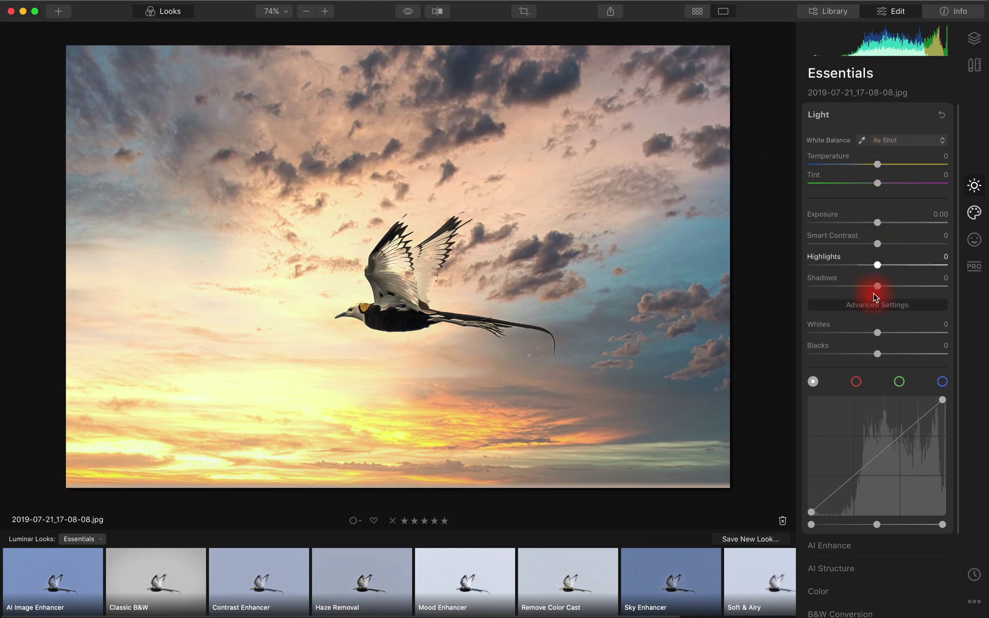
scroll(875, 303, "down", 3)
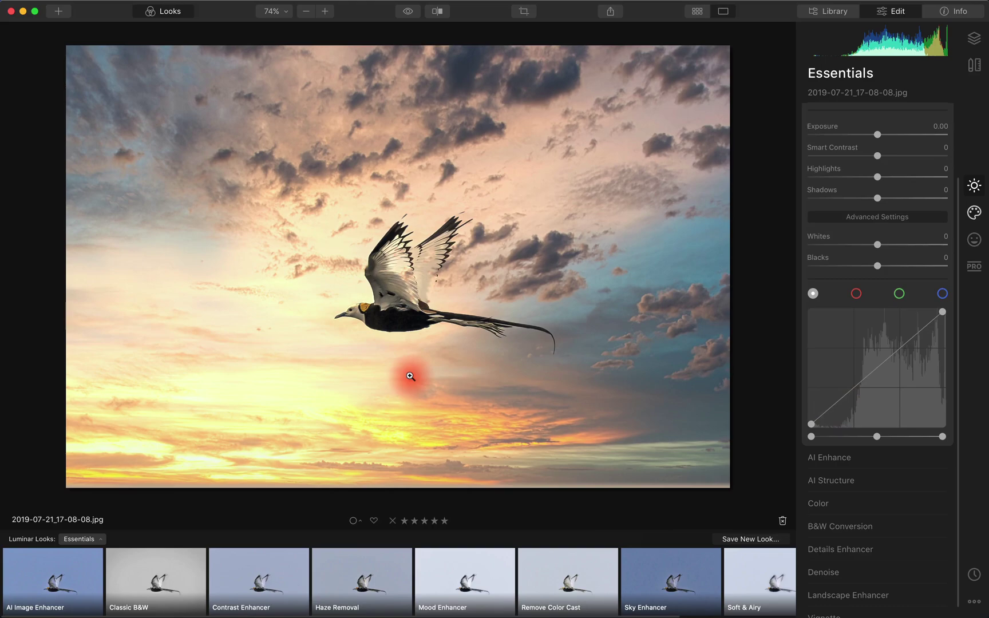
key("l")
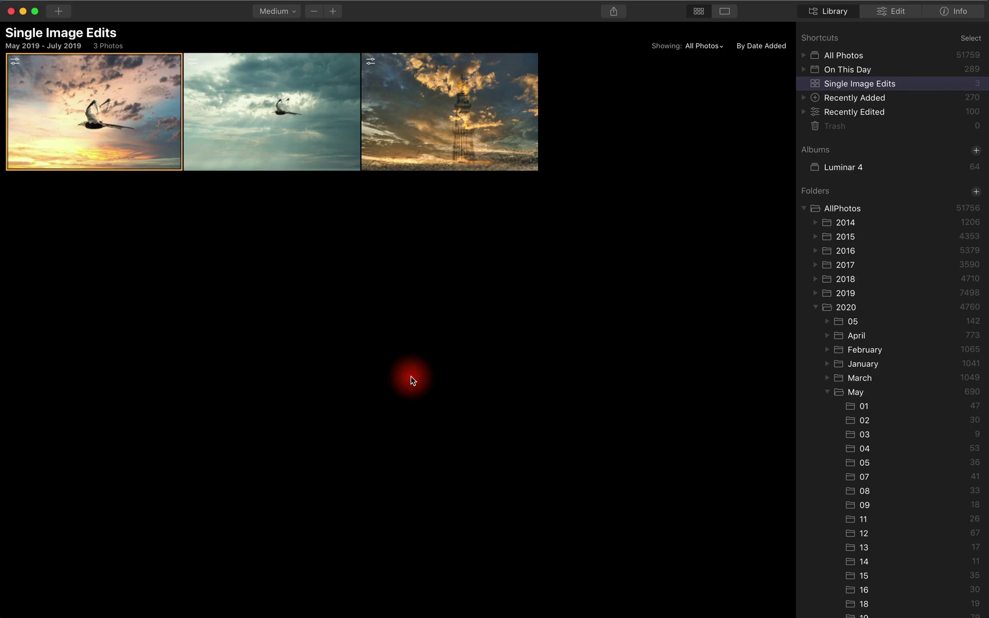
- Open the lighthouse photo briefly, then go back to the library grid
double_click(441, 126)
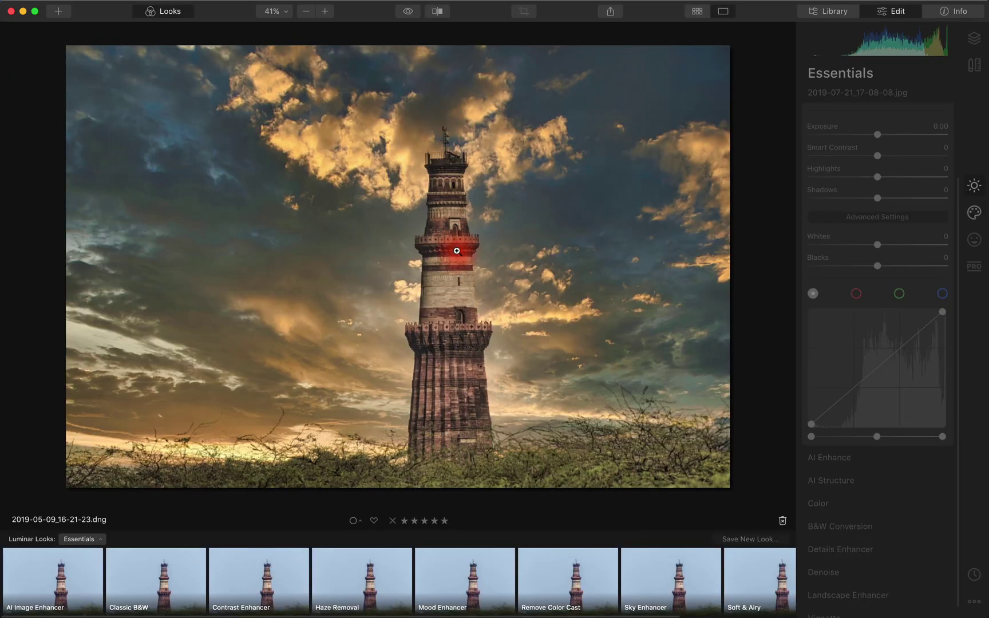
double_click(456, 250)
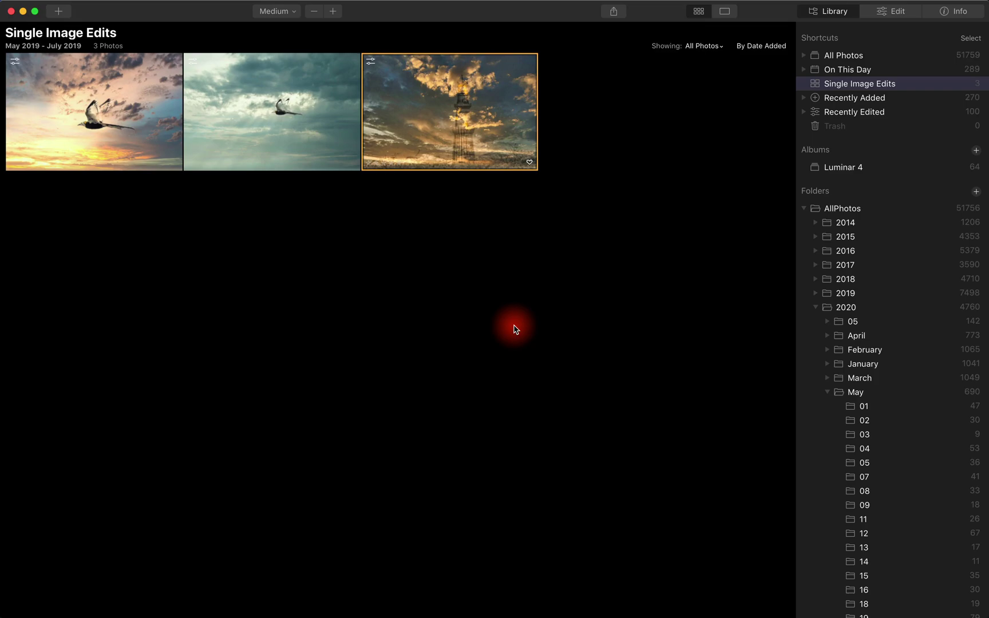
scroll(842, 377, "down", 5)
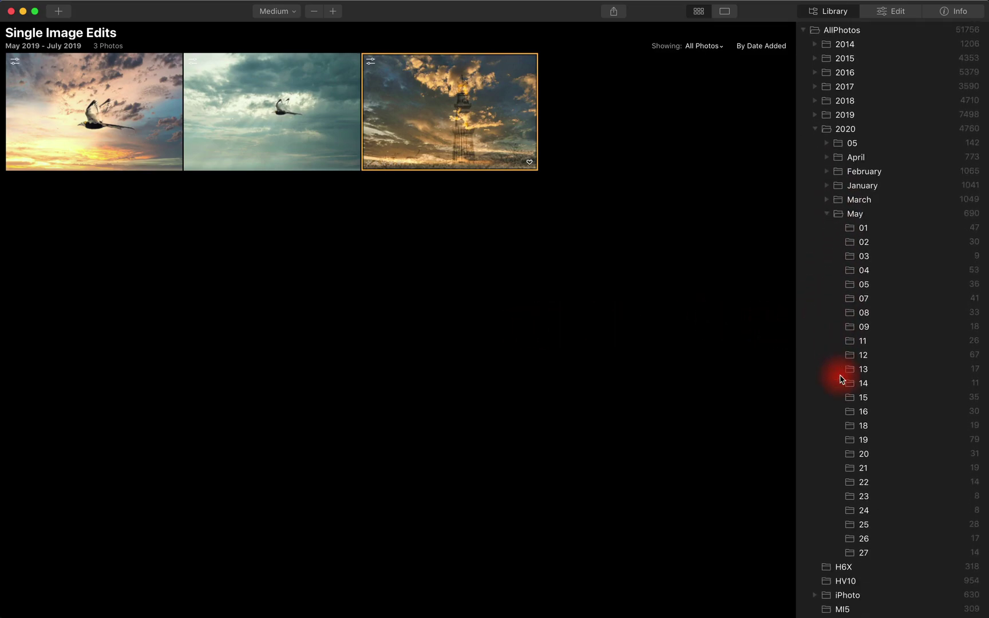
scroll(842, 378, "down", 2)
- Open the kite photo from folder 2020 > May > 27 and collapse the Light section
left_click(864, 484)
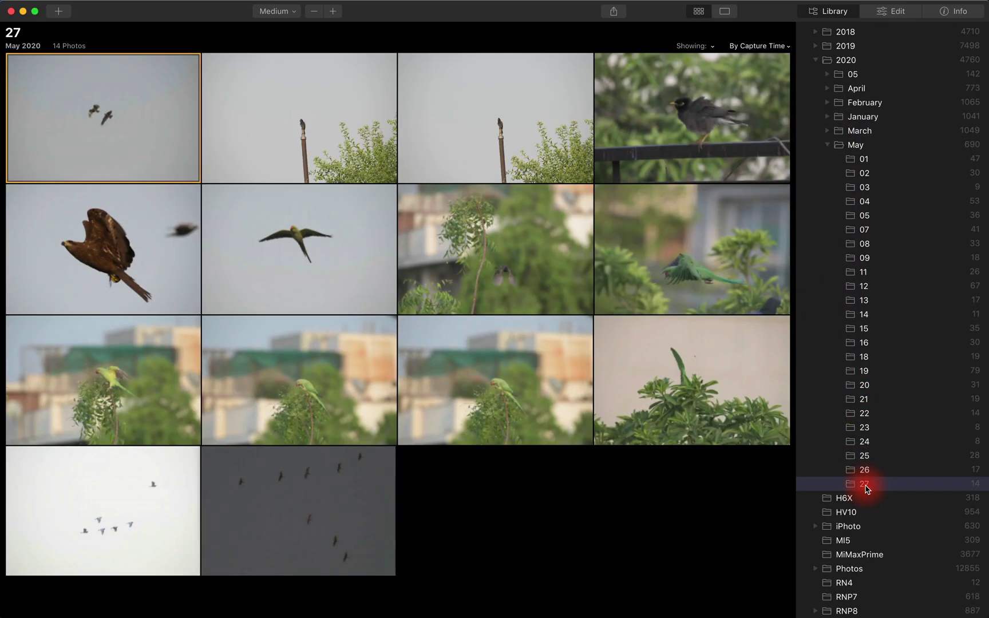
left_click(127, 258)
double_click(127, 258)
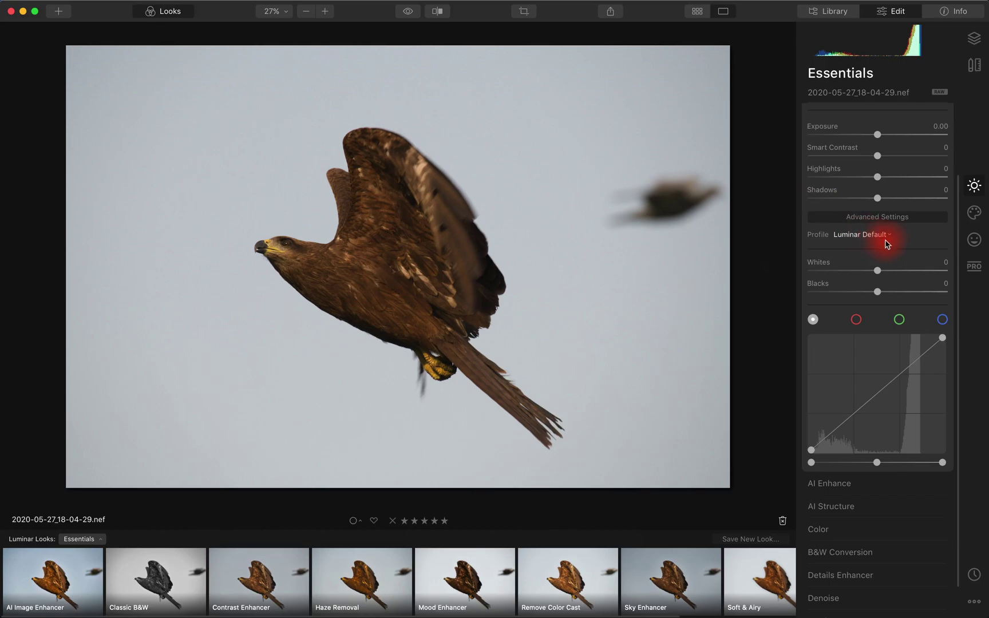
scroll(909, 114, "up", 5)
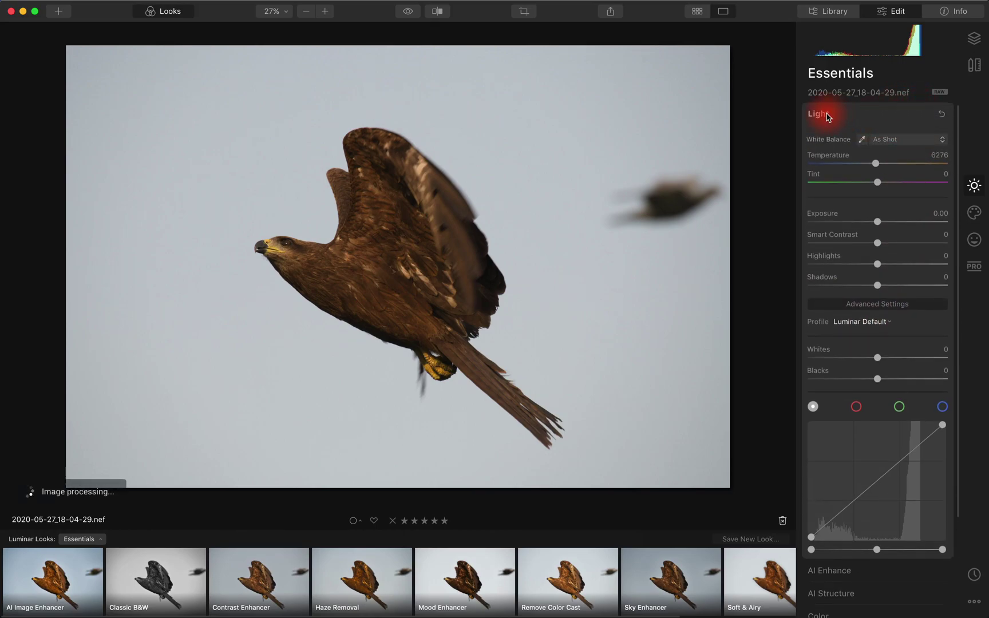
left_click(824, 113)
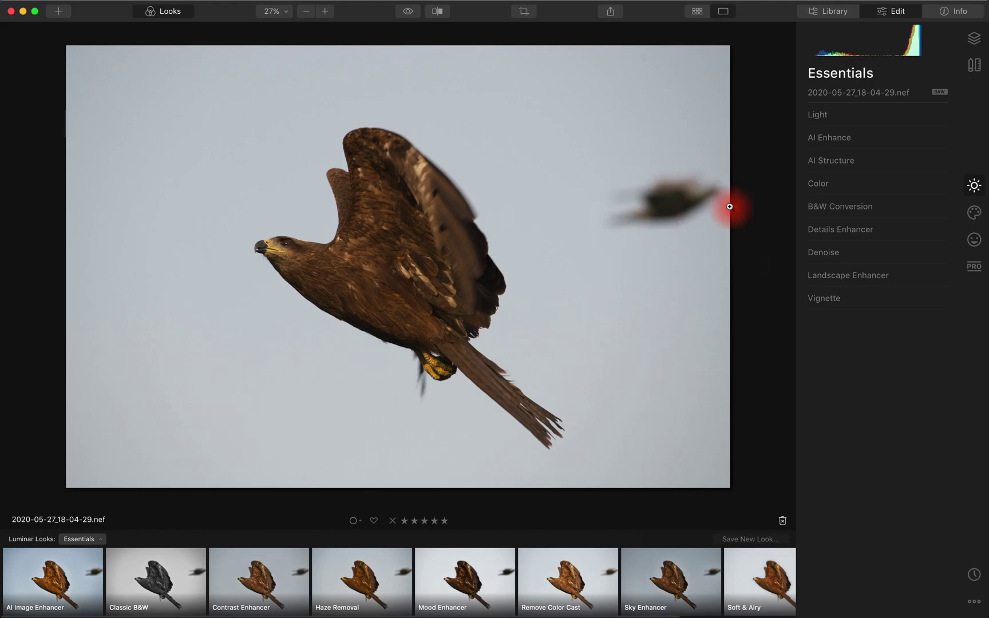
- In Canvas, enable Auto Distortion Corrections, Remove Chromatic Aberrations and Defringe
left_click(975, 68)
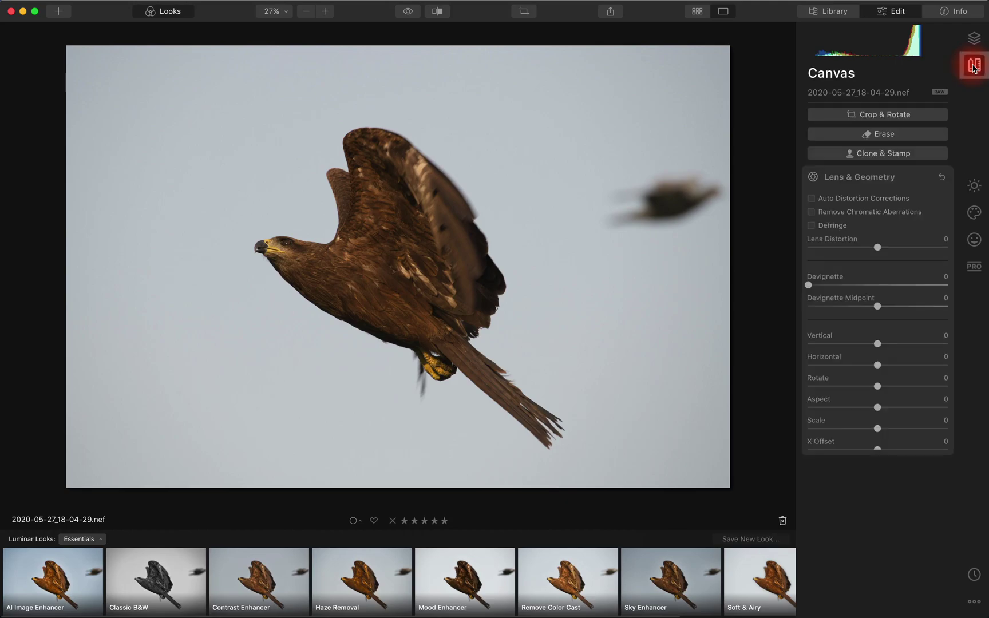
left_click(845, 198)
left_click(842, 213)
left_click(834, 225)
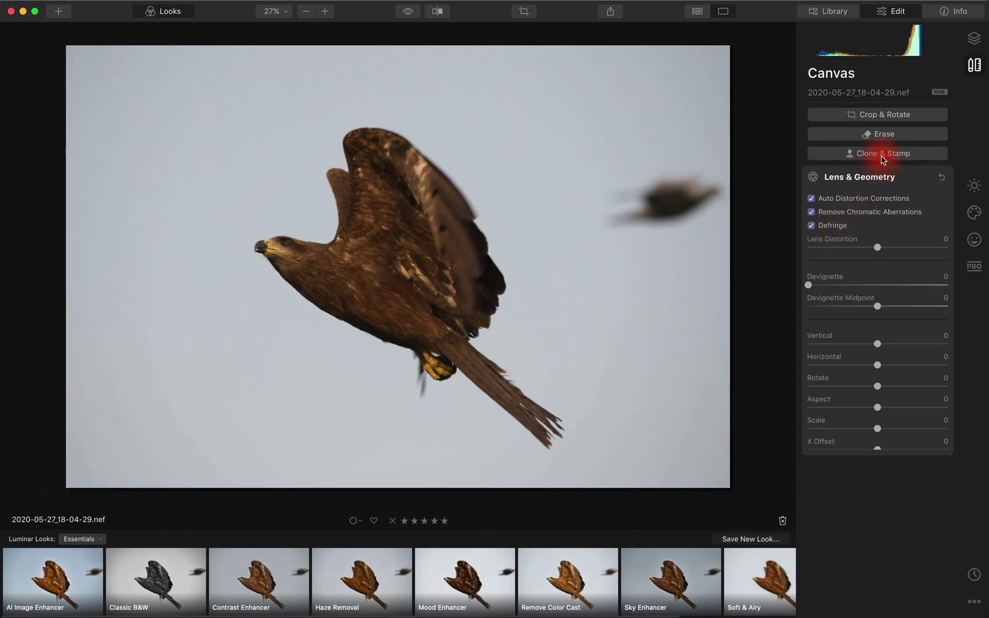
- Erase the blurred background bird with an 80-size Erase brush and confirm with Done
left_click(876, 136)
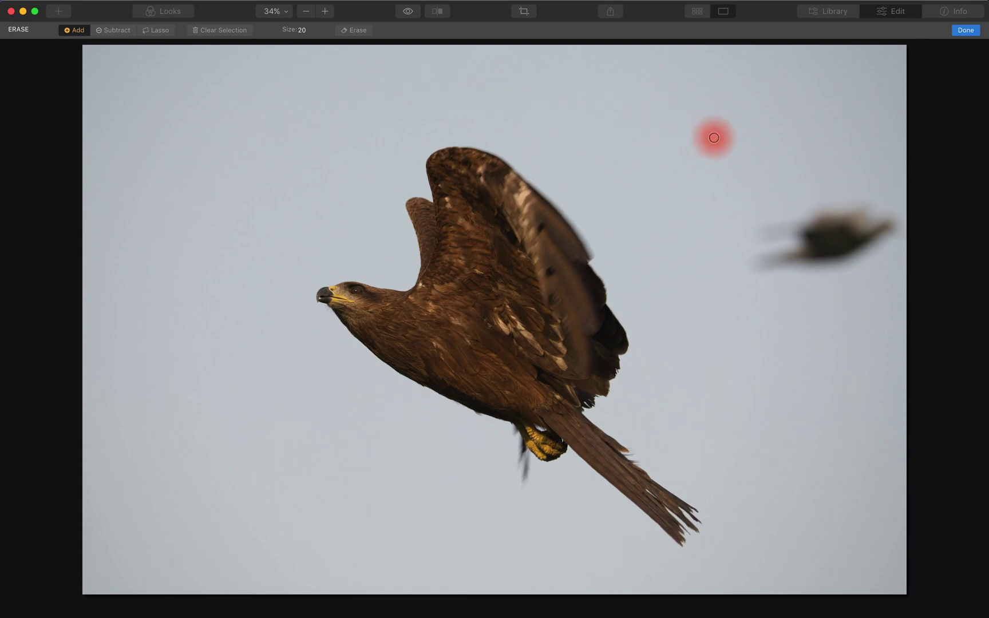
key("bracketright")
key("bracketright")
key("bracketright")
key("bracketright")
key("bracketright")
key("bracketright")
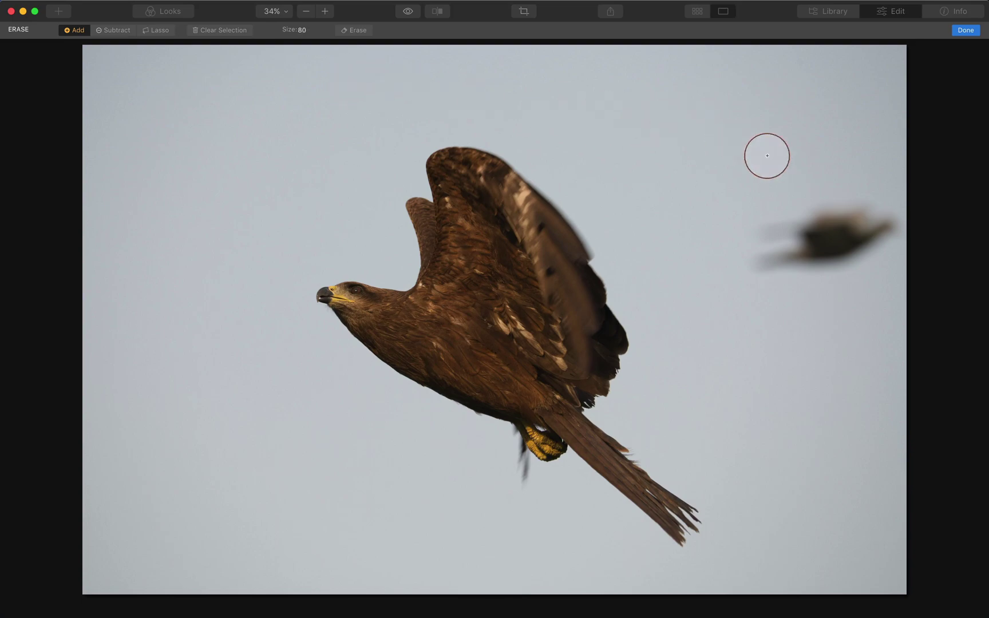
mouse_move(870, 219)
left_mouse_down()
mouse_move(768, 222)
mouse_move(775, 264)
mouse_move(889, 220)
mouse_move(793, 240)
left_mouse_up()
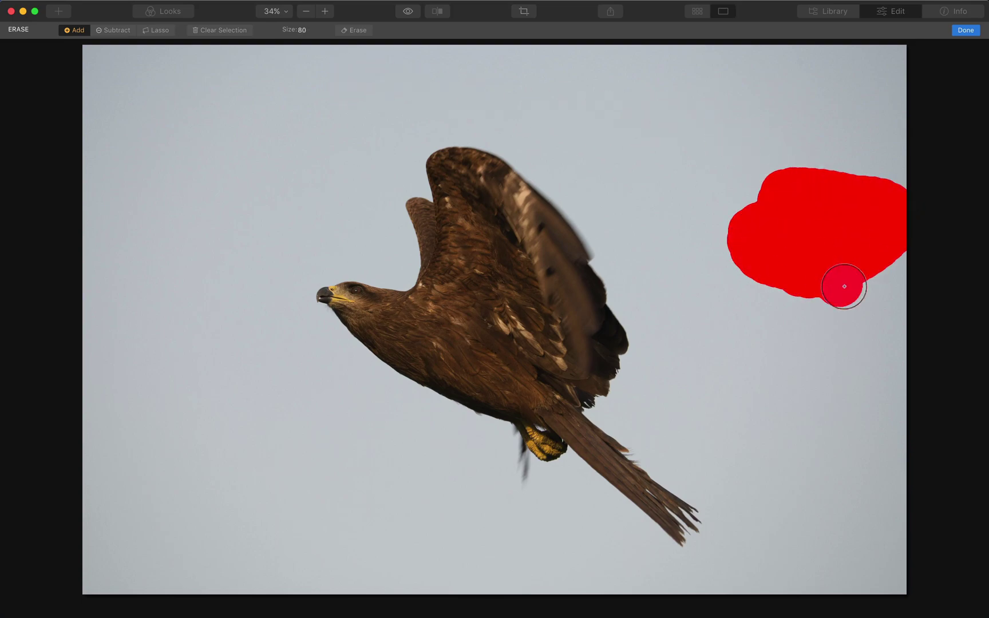
mouse_move(857, 287)
left_mouse_down()
mouse_move(790, 190)
mouse_move(806, 292)
mouse_move(843, 225)
mouse_move(793, 211)
left_mouse_up()
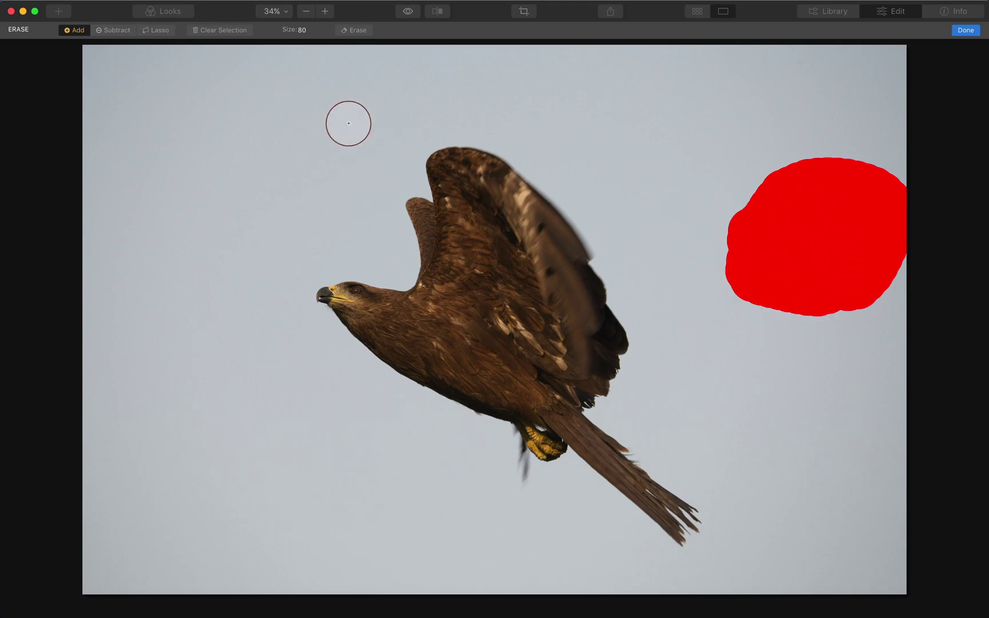
left_click(354, 30)
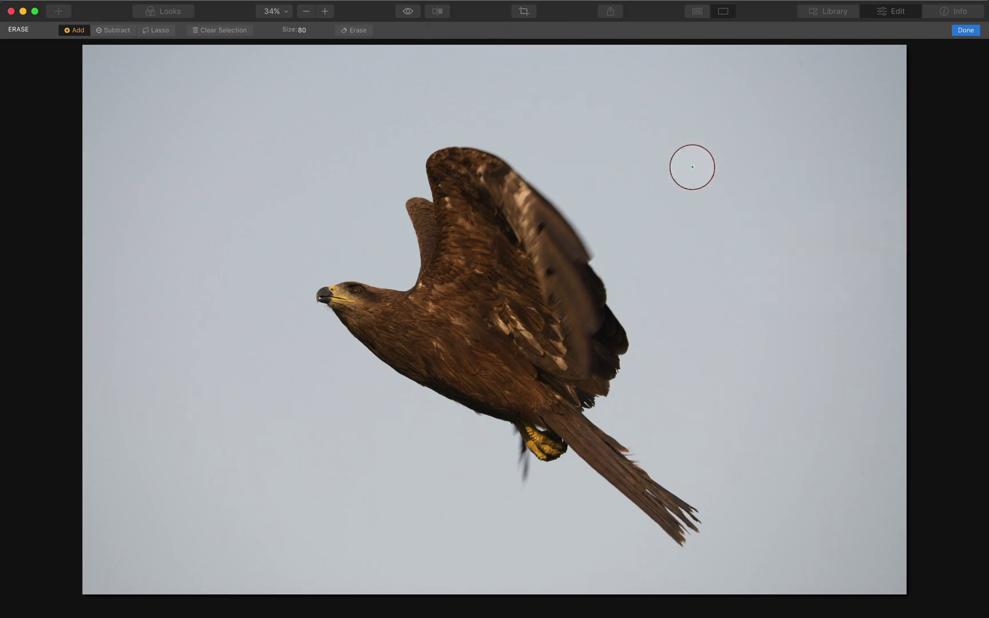
left_click(967, 32)
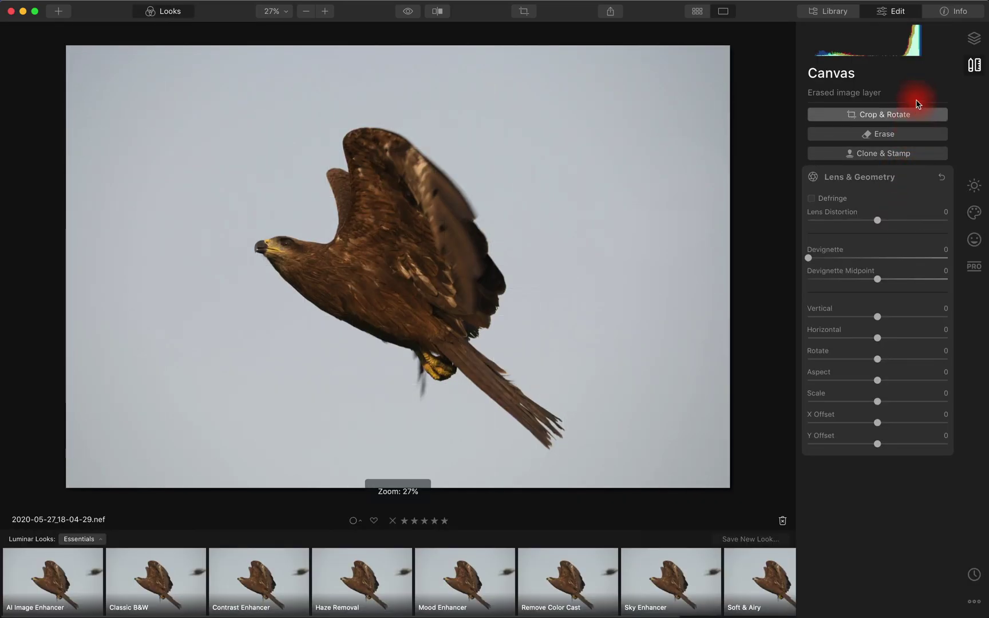
- Check the photo's Info details, then show the Layers panel and Essentials for the Erased layer
left_click(948, 13)
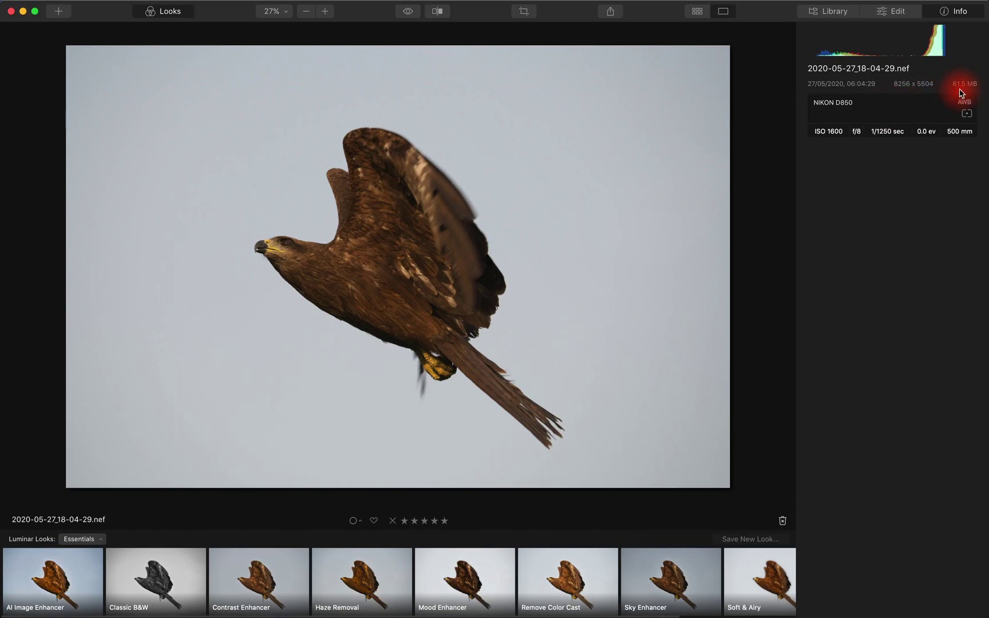
left_click(892, 11)
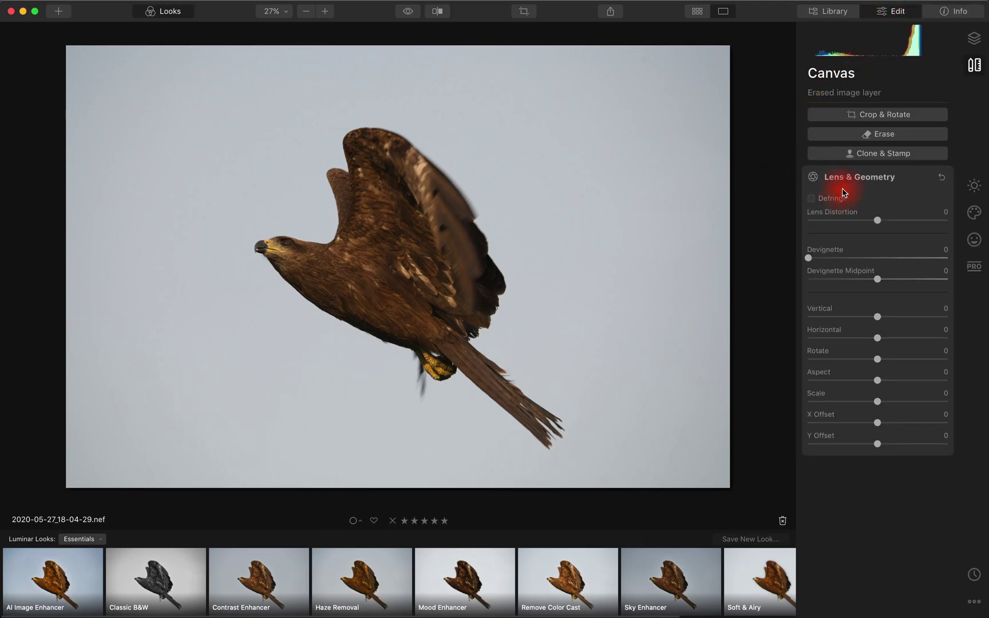
left_click(974, 38)
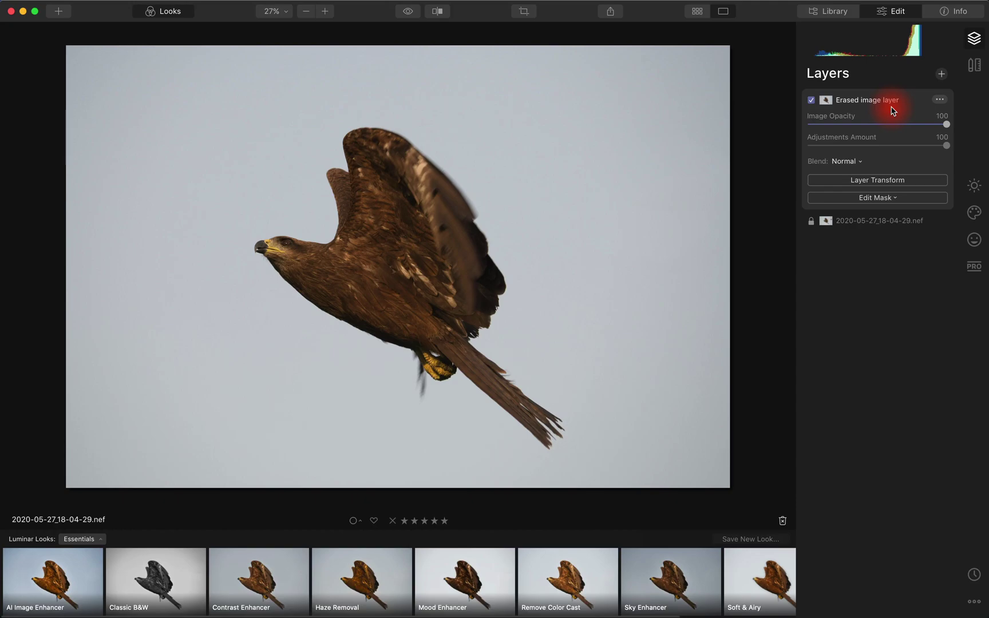
left_click(973, 186)
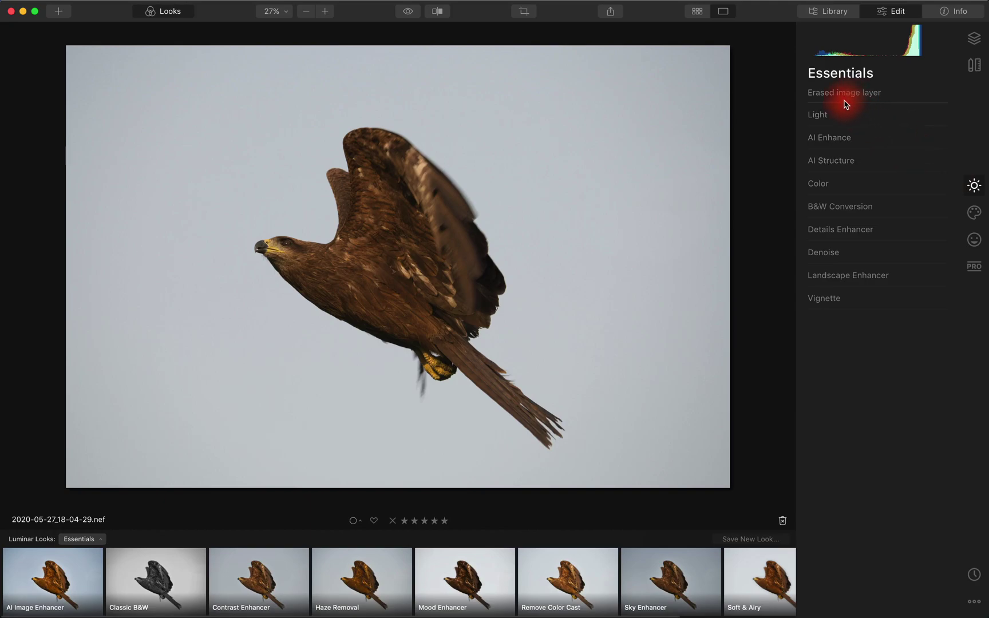
- Keep As Shot white balance, zoom to 100% and back, and expand AI Enhance
left_click(826, 118)
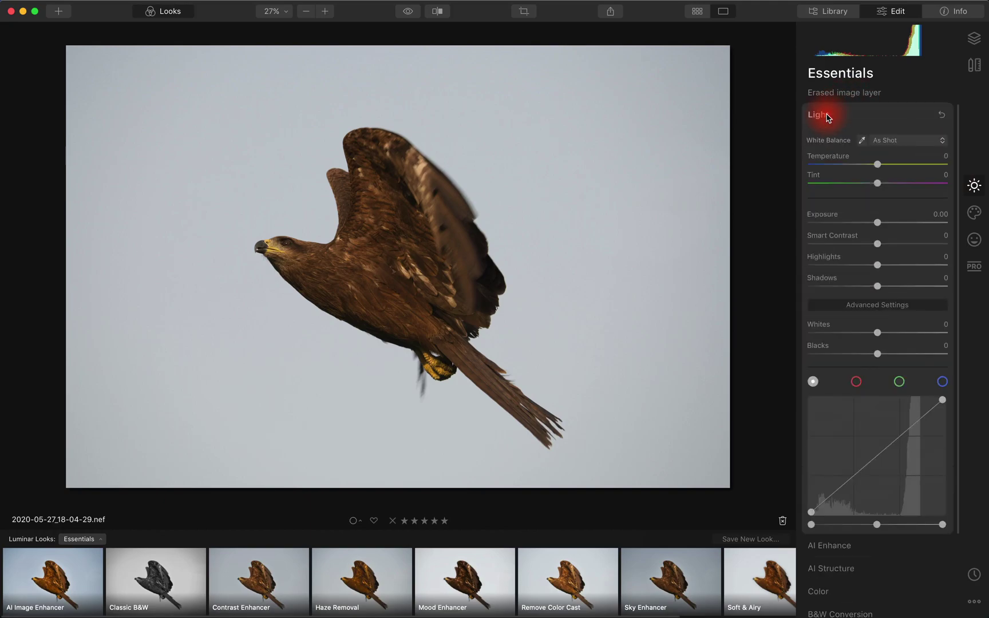
left_click(908, 141)
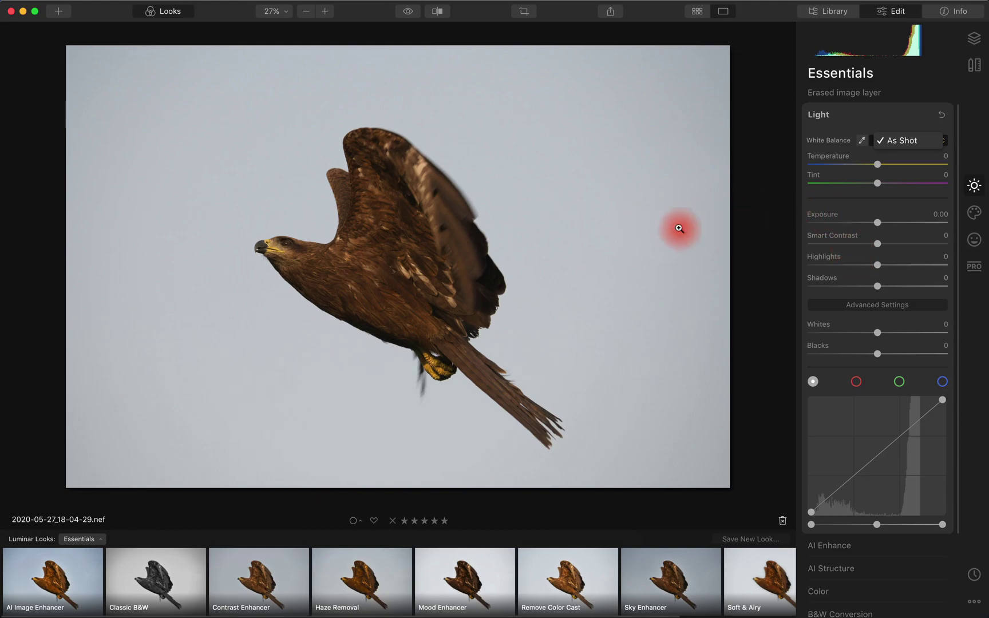
left_click(475, 279)
left_click(475, 278)
left_click(476, 280)
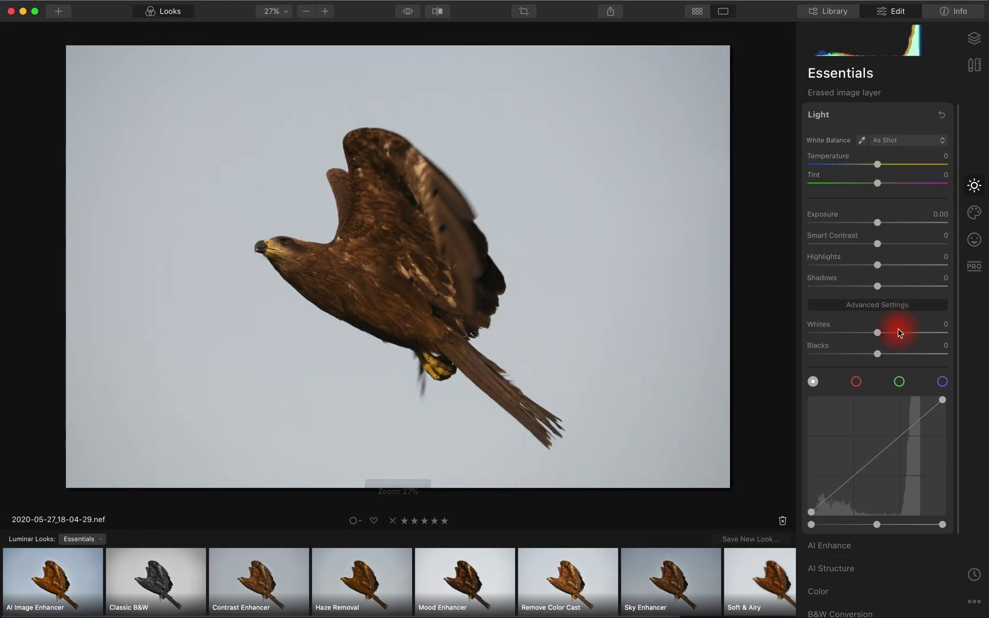
left_click(847, 547)
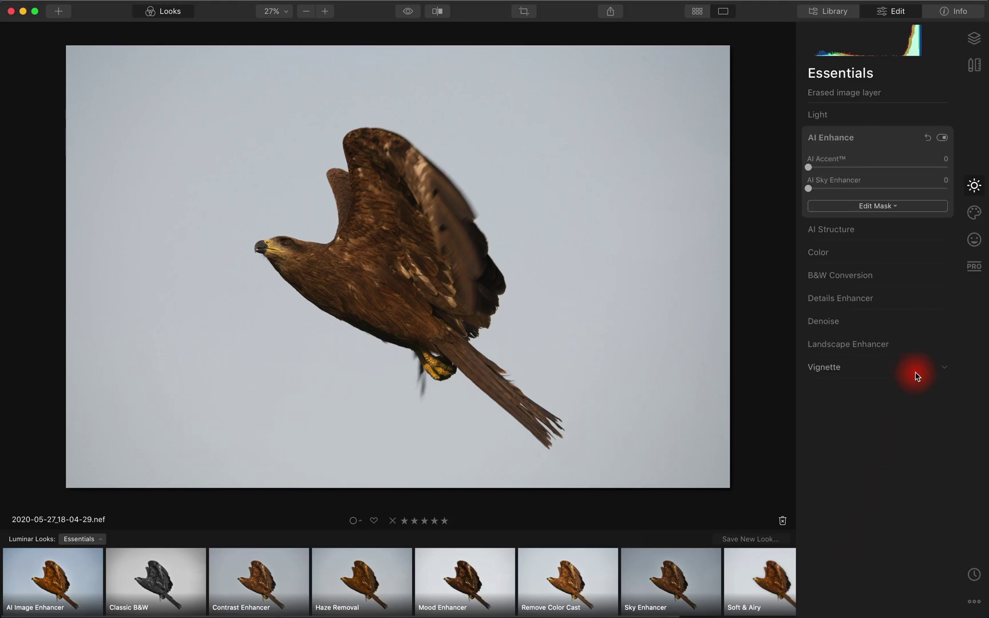